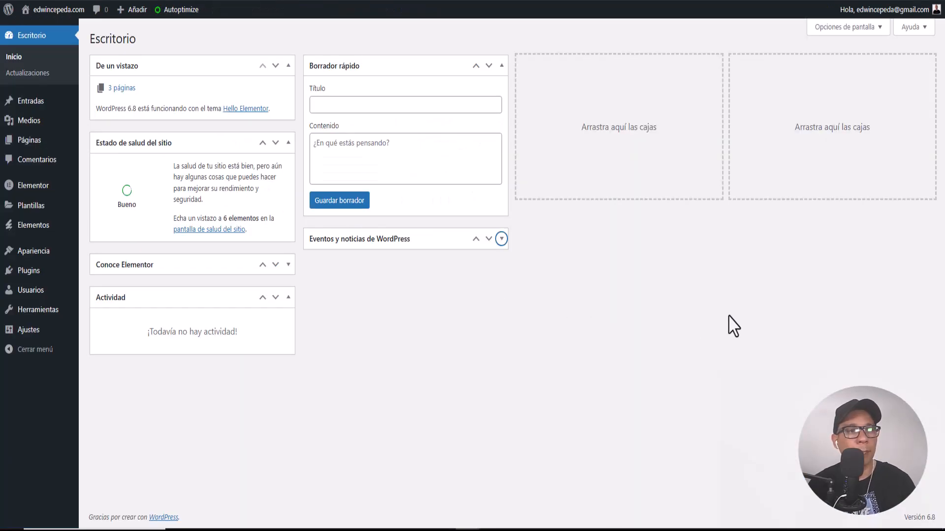
# Open the Inicio page that is not the site's front page with Elementor and bring up the template kit library.
pyautogui.click(22, 142)
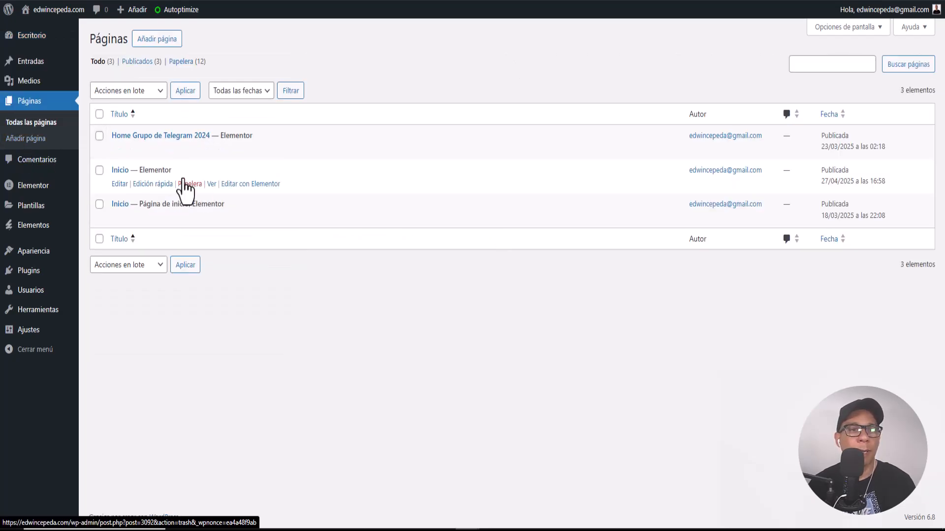
pyautogui.click(262, 184)
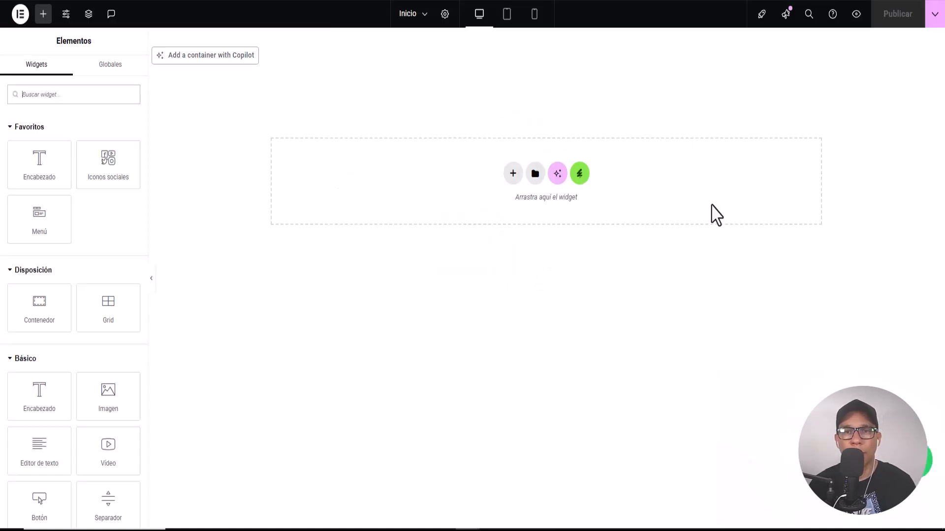
pyautogui.click(580, 175)
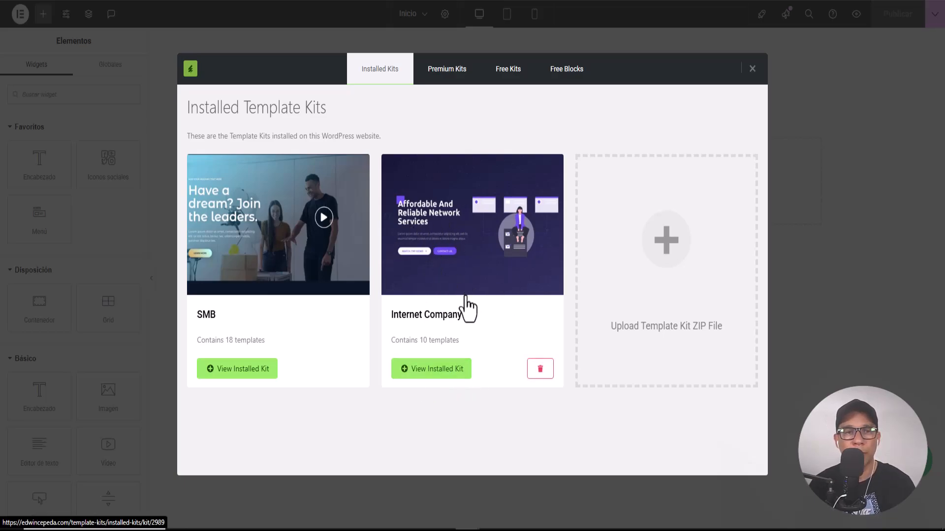
# Browse the first page of the free template kits.
pyautogui.click(509, 79)
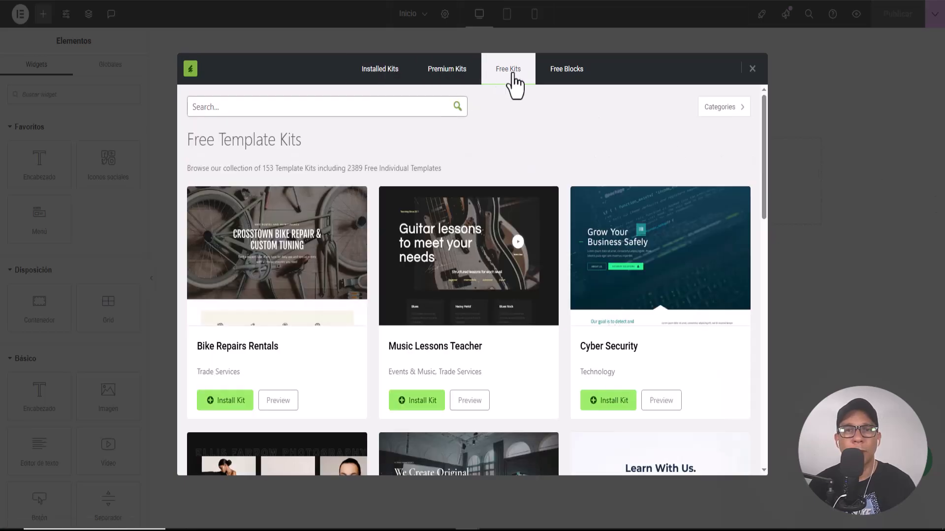
pyautogui.scroll(-15, 374, 198)
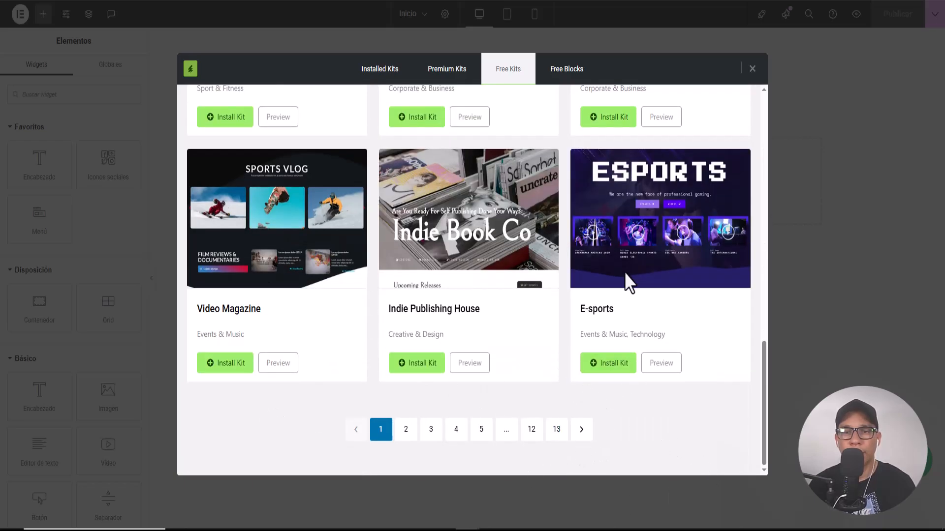
pyautogui.scroll(15, 561, 316)
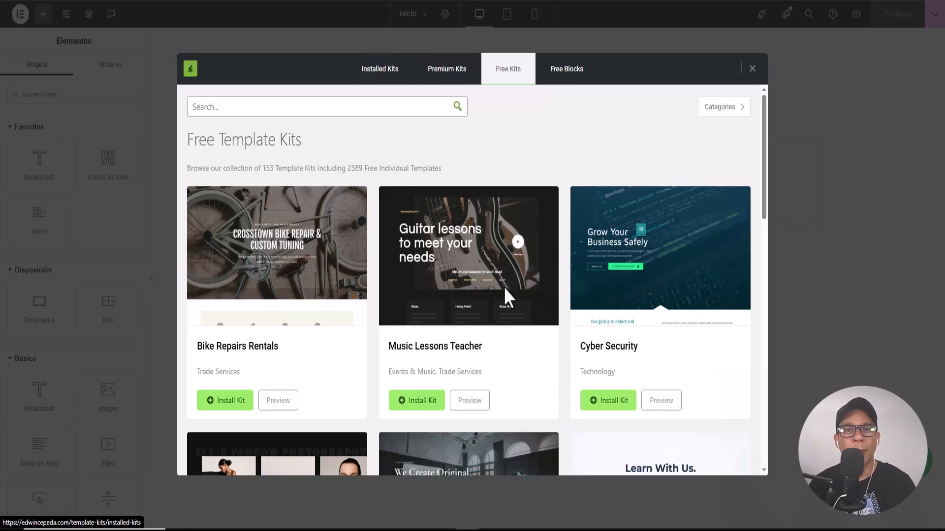
# Open the installed Internet Company kit and look through its page templates.
pyautogui.click(384, 70)
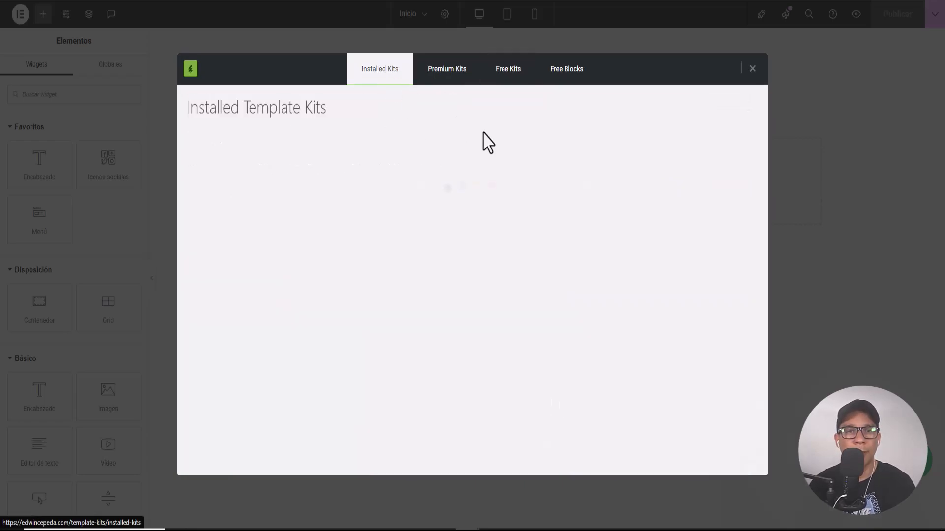
pyautogui.click(438, 372)
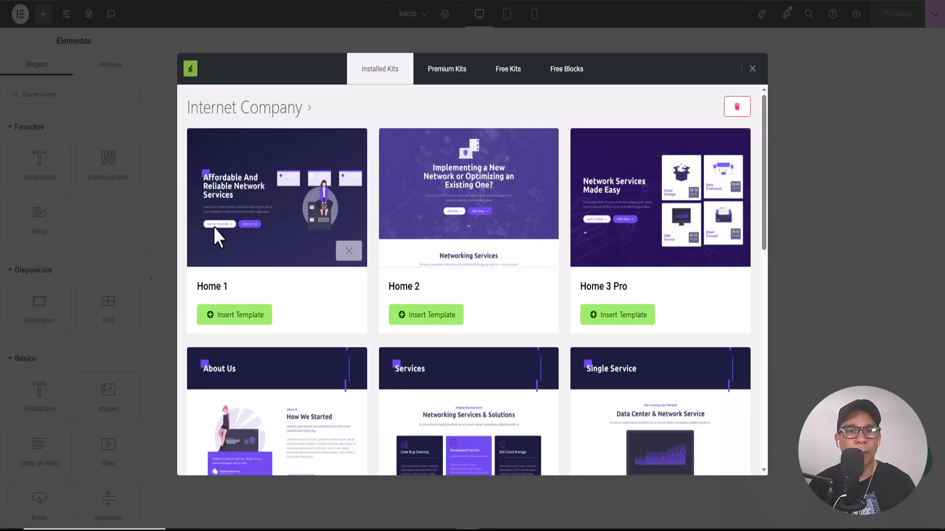
pyautogui.scroll(-1, 378, 254)
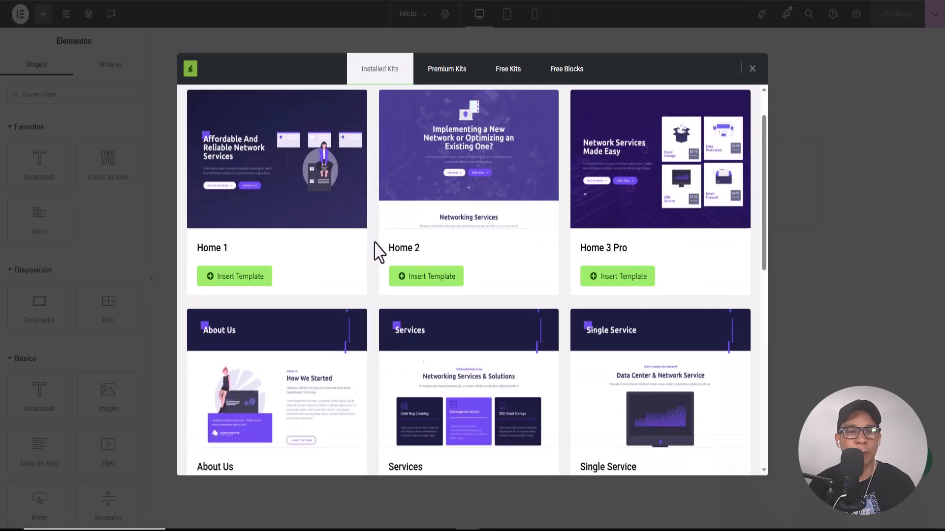
pyautogui.scroll(-1, 375, 242)
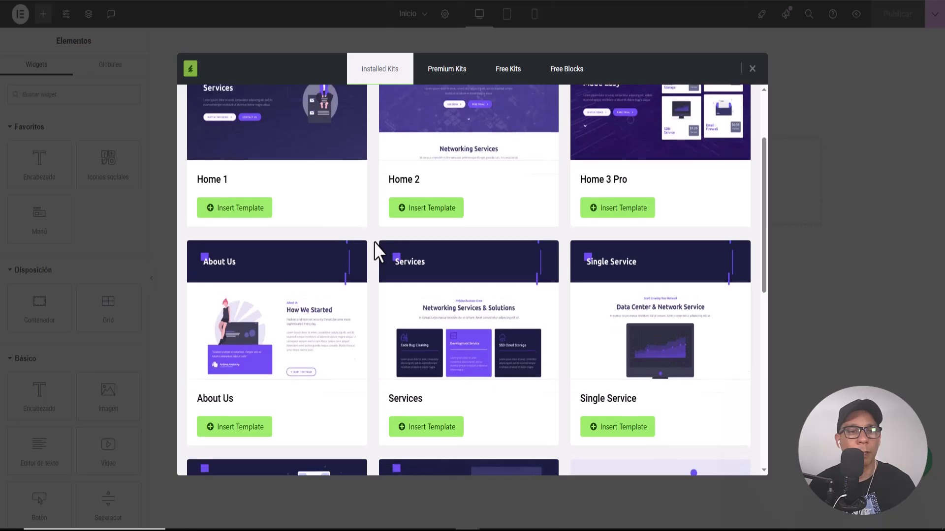
pyautogui.scroll(2, 225, 211)
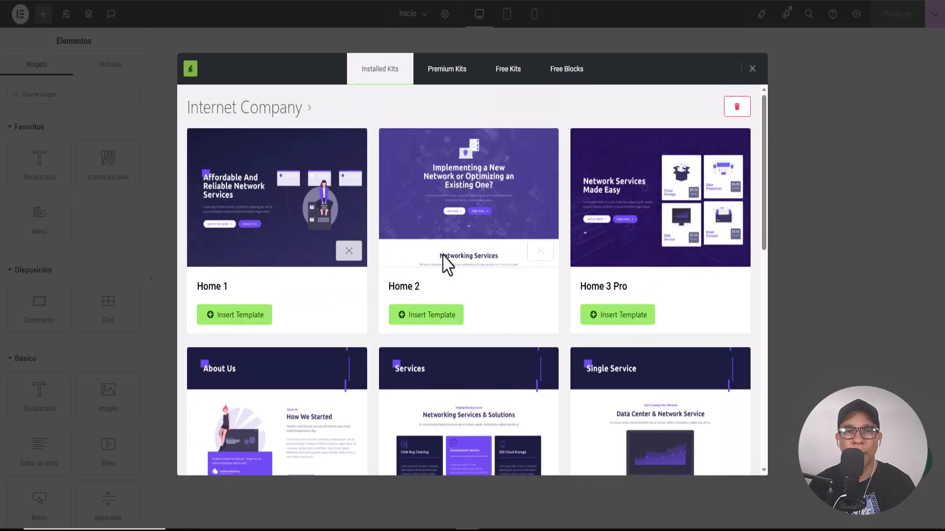
# Preview the full Home 2 template of the Internet Company kit and close the preview.
pyautogui.click(539, 252)
pyautogui.scroll(-10, 437, 257)
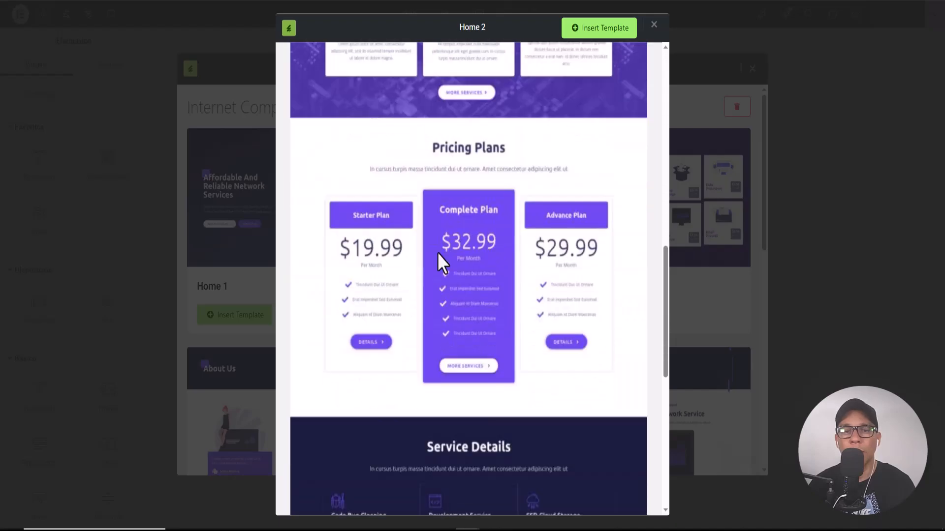
pyautogui.scroll(-10, 438, 252)
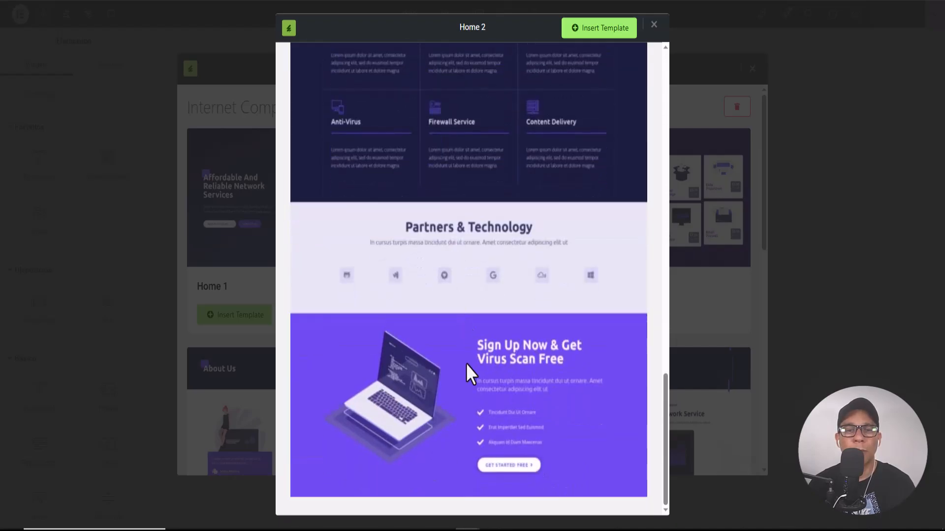
pyautogui.scroll(15, 465, 363)
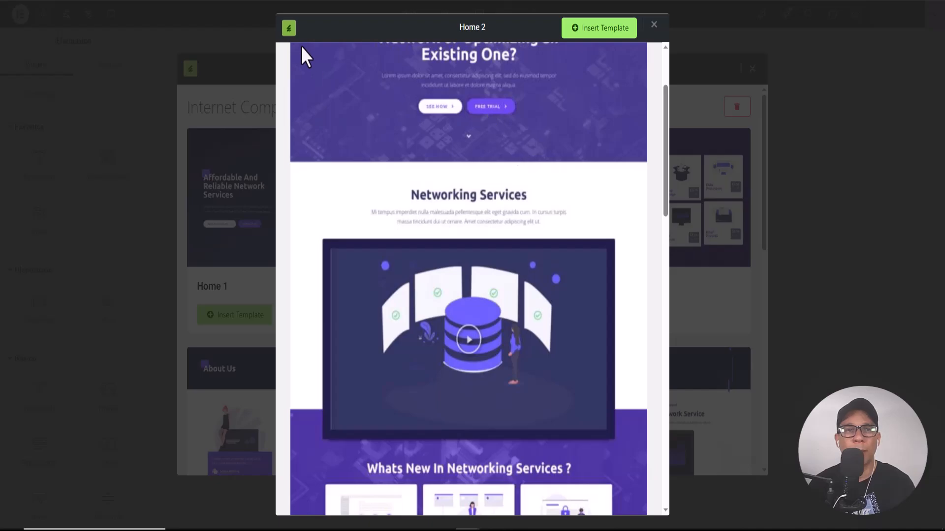
pyautogui.click(653, 25)
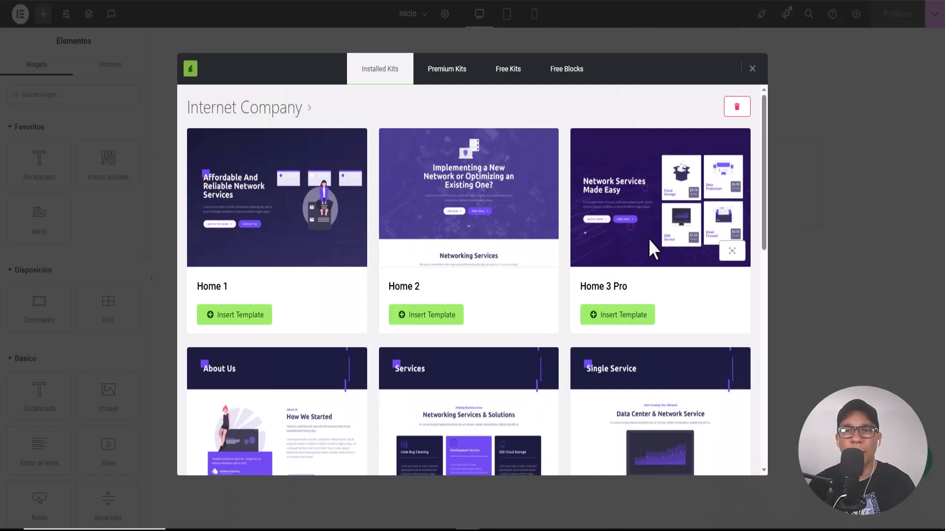
# Preview the full Home 3 Pro template, including its pricing plans and support sections, and close the preview.
pyautogui.click(732, 251)
pyautogui.scroll(-5, 433, 256)
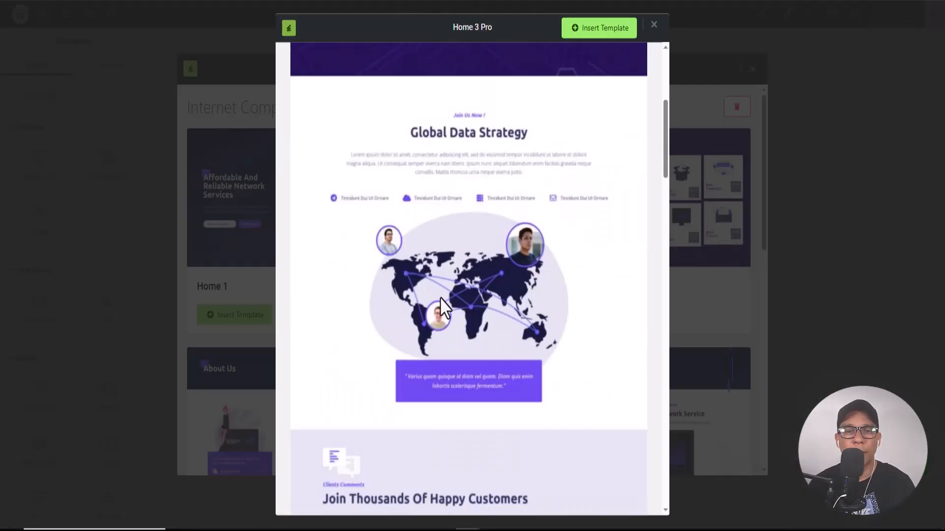
pyautogui.scroll(-20, 440, 305)
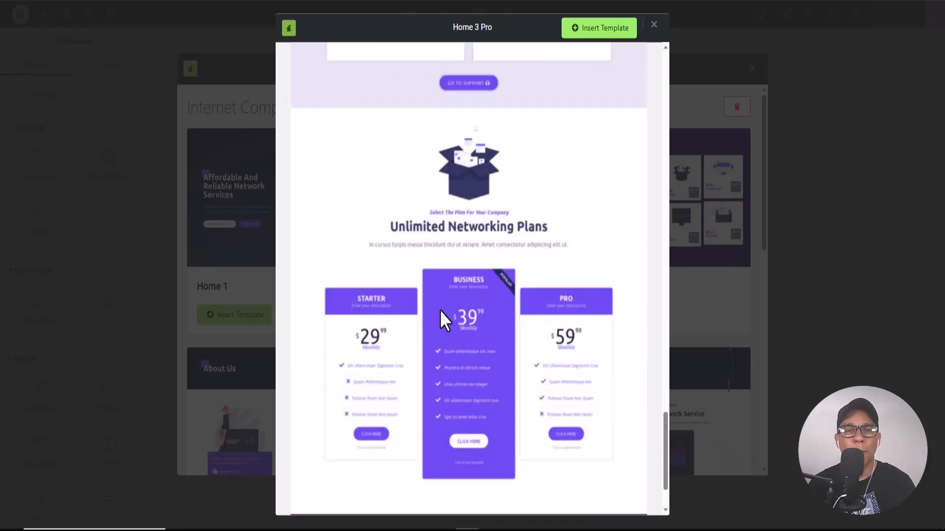
pyautogui.scroll(-4, 441, 315)
pyautogui.scroll(9, 443, 311)
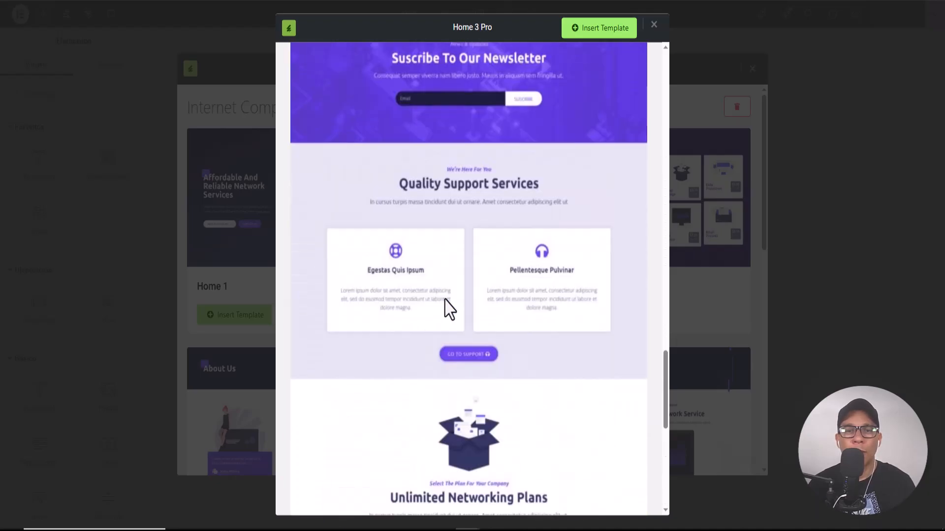
pyautogui.scroll(12, 443, 302)
pyautogui.click(654, 25)
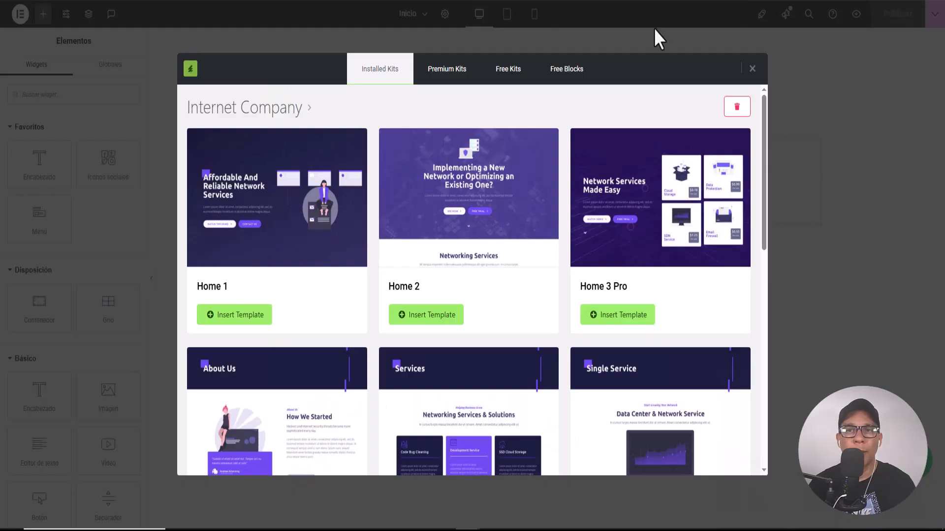
# Preview the full Home 1 template and close the preview.
pyautogui.click(346, 253)
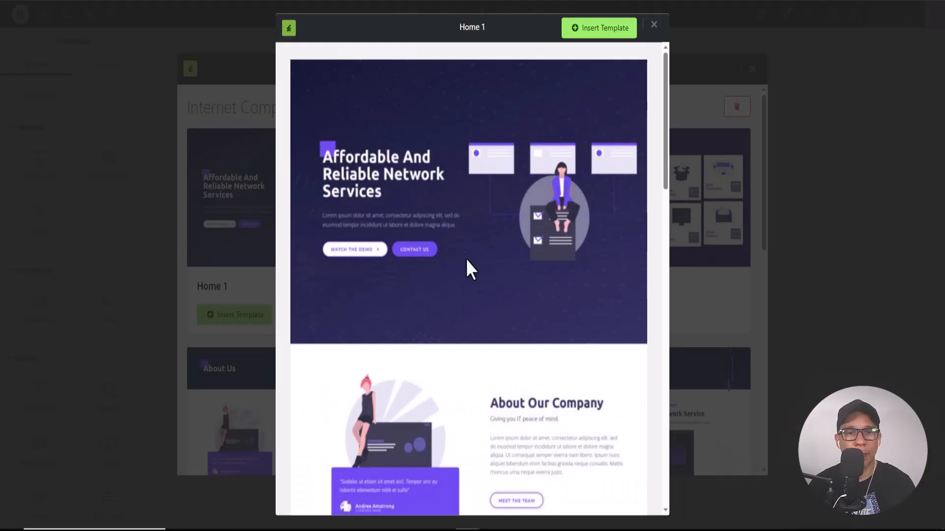
pyautogui.scroll(-20, 482, 311)
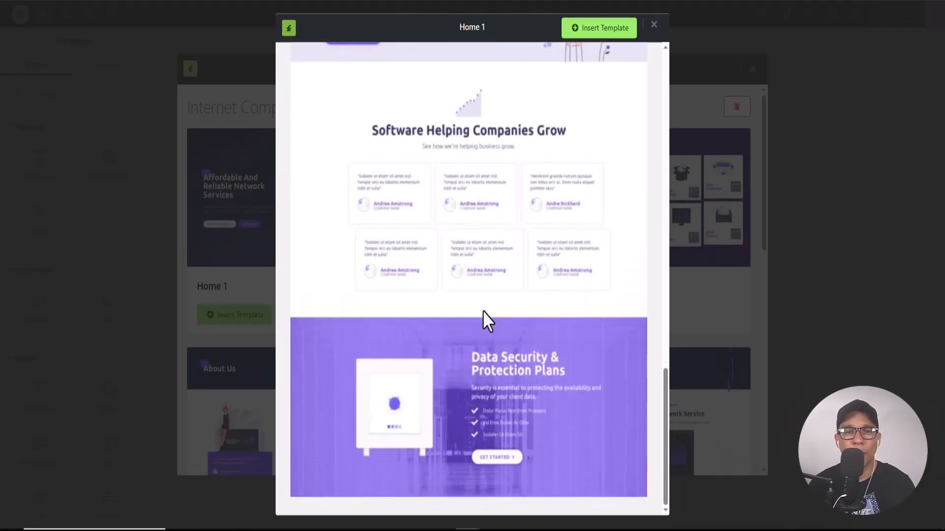
pyautogui.scroll(20, 482, 311)
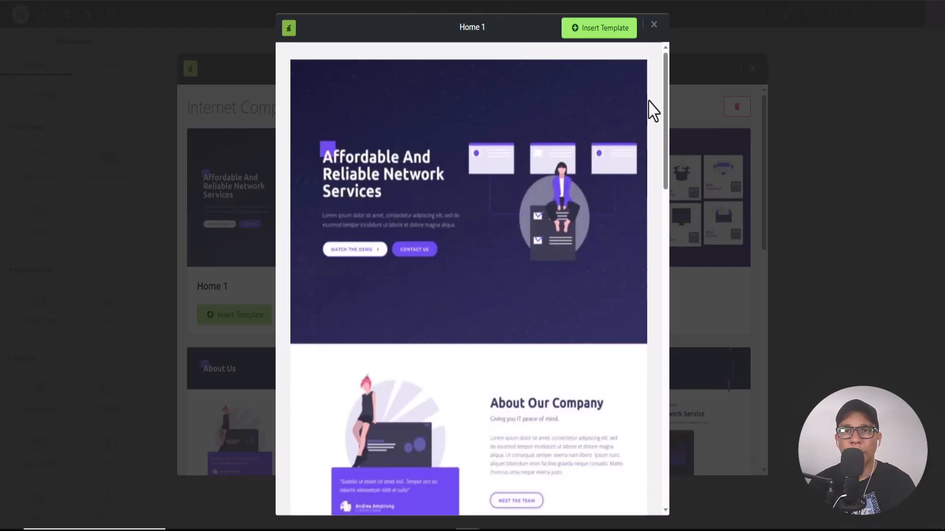
pyautogui.click(653, 24)
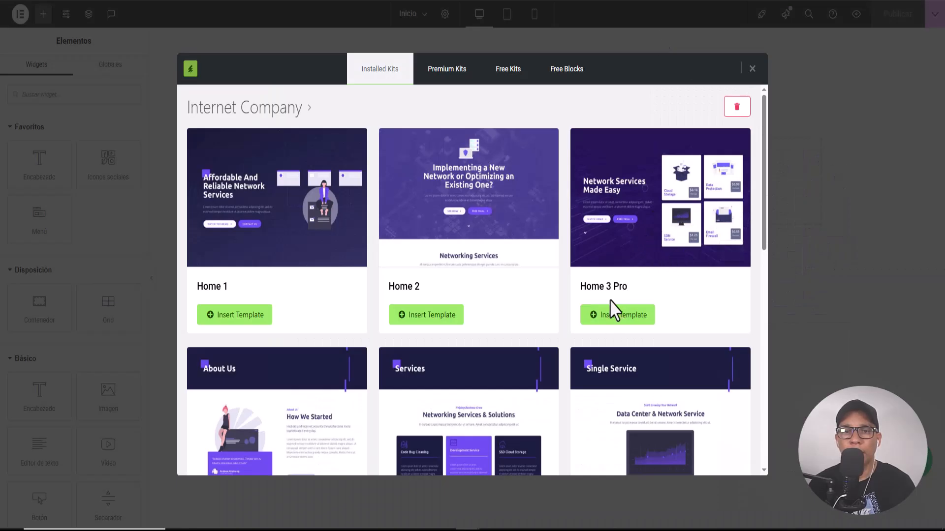
# Insert the Home 3 Pro template into the Inicio page, publish the page and check its sections down to the technical team.
pyautogui.click(616, 318)
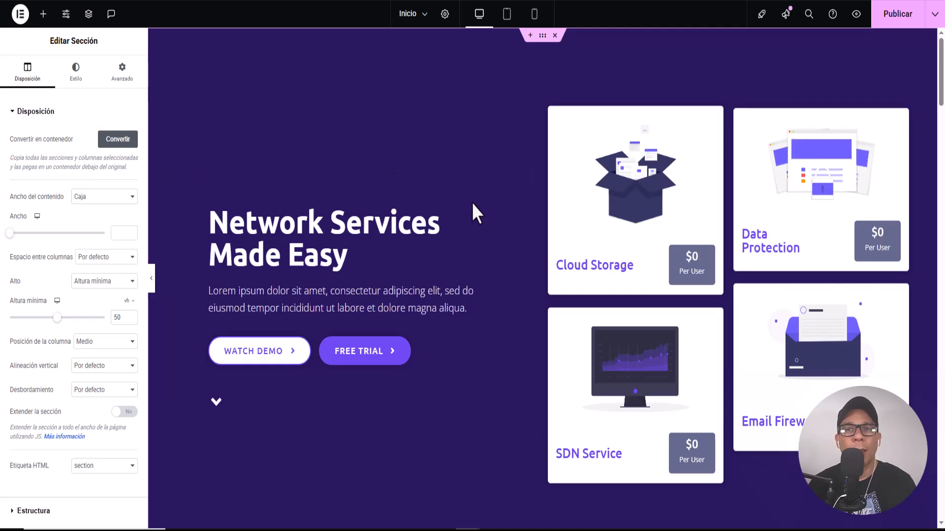
pyautogui.scroll(-15, 486, 274)
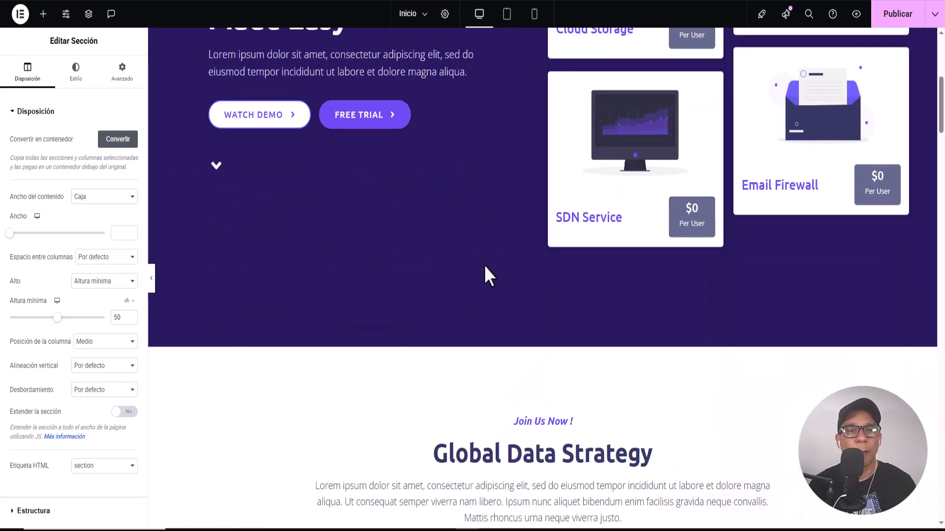
pyautogui.scroll(-12, 485, 265)
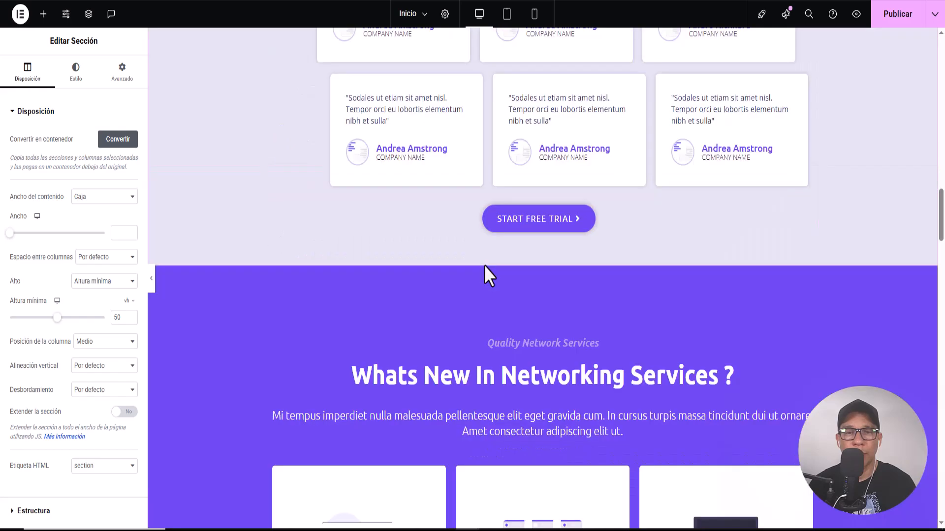
pyautogui.scroll(-15, 808, 42)
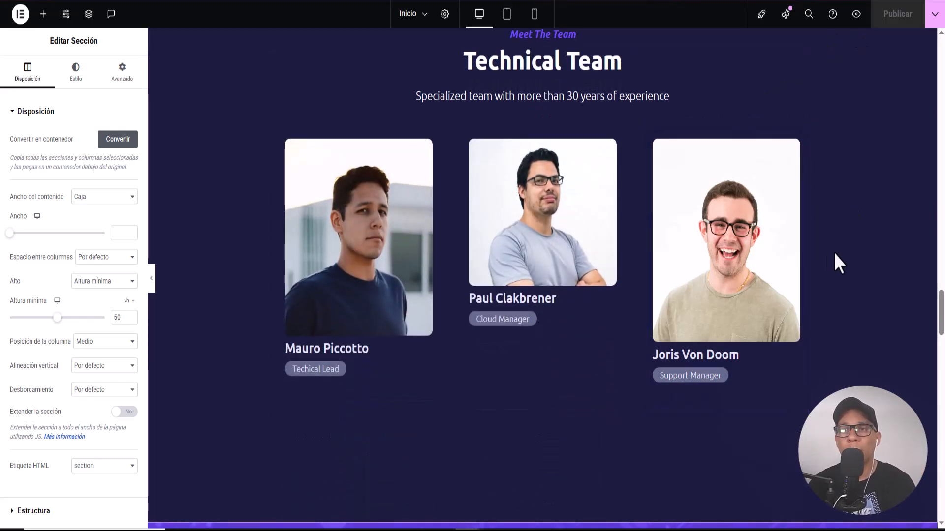
pyautogui.scroll(5, 552, 250)
pyautogui.scroll(10, 553, 252)
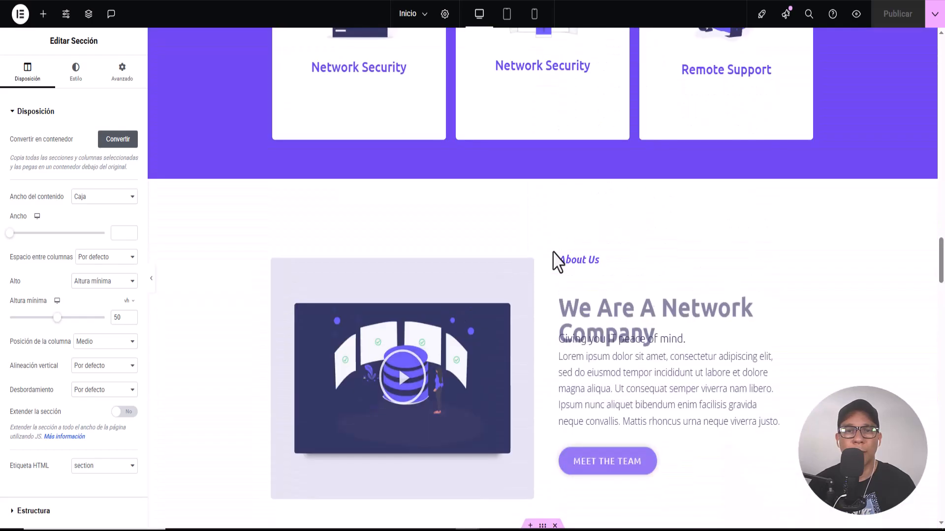
pyautogui.scroll(-14, 553, 253)
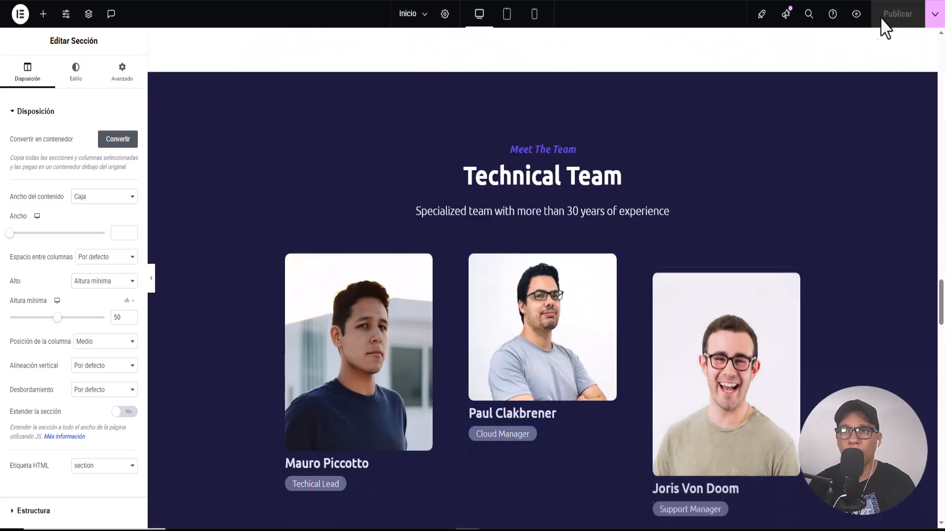
# Preview the page on the website, check its sections down to About Us and return to the editor.
pyautogui.click(856, 14)
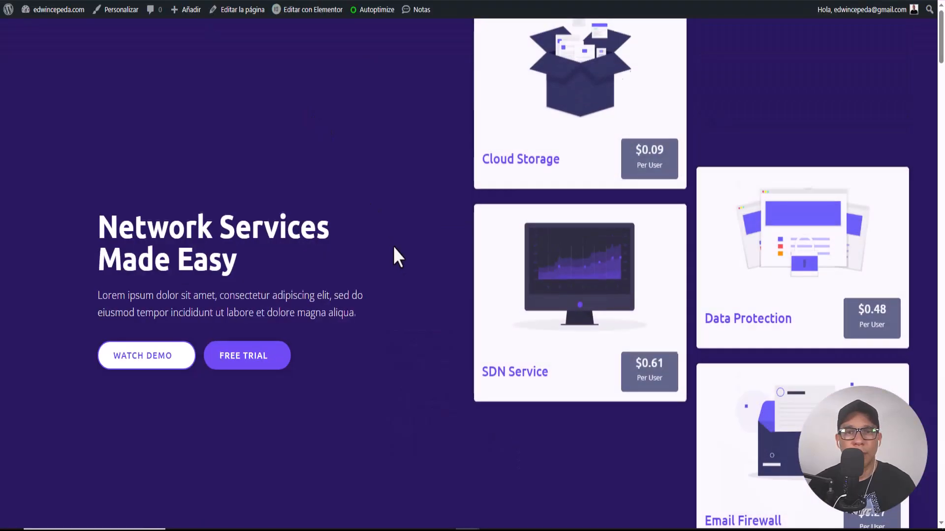
pyautogui.scroll(-15, 394, 253)
pyautogui.scroll(-15, 399, 257)
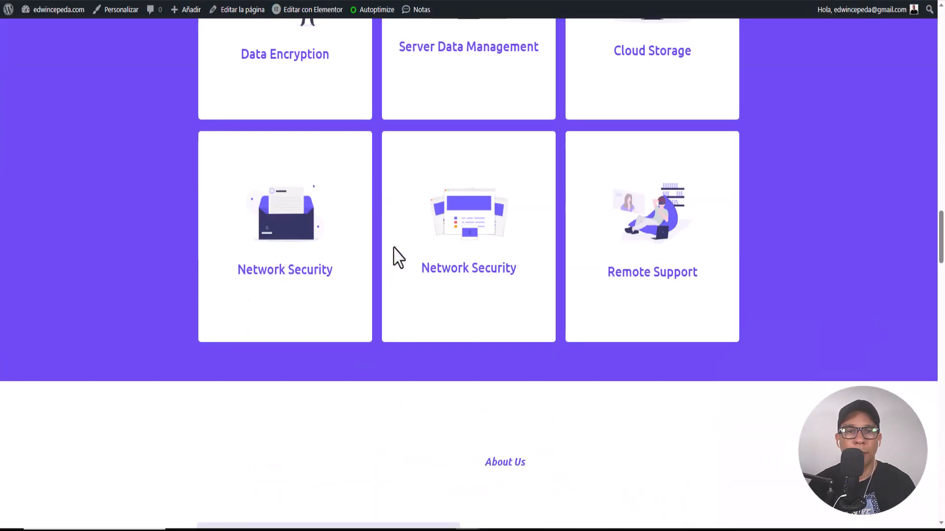
pyautogui.scroll(5, 399, 257)
pyautogui.scroll(7, 398, 257)
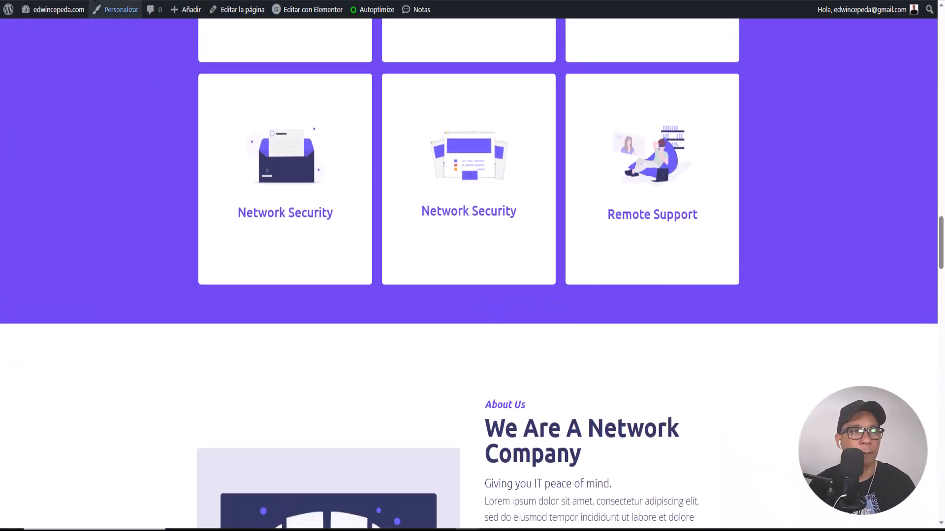
pyautogui.click(74, 1)
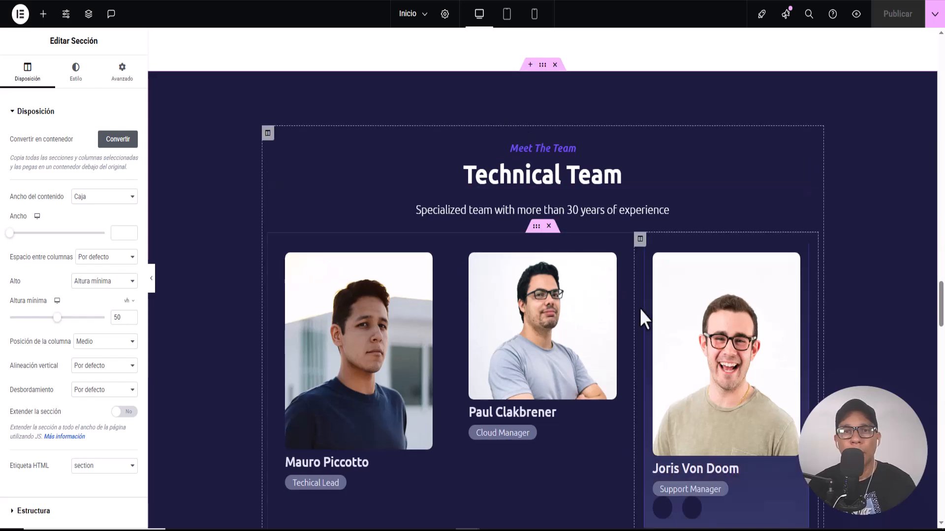
# Examine the technical team, newsletter and support services sections in the editor.
pyautogui.scroll(-4, 592, 302)
pyautogui.scroll(10, 592, 301)
pyautogui.scroll(-8, 591, 292)
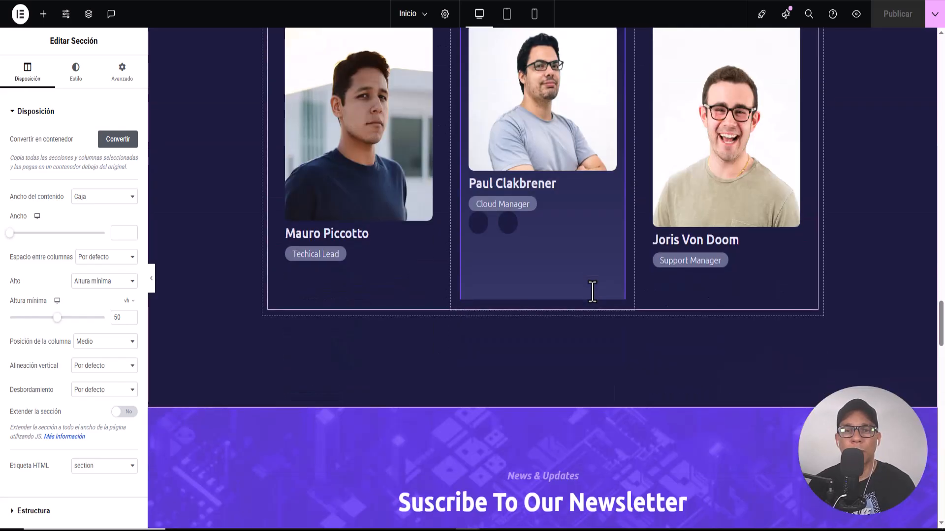
pyautogui.scroll(-10, 591, 291)
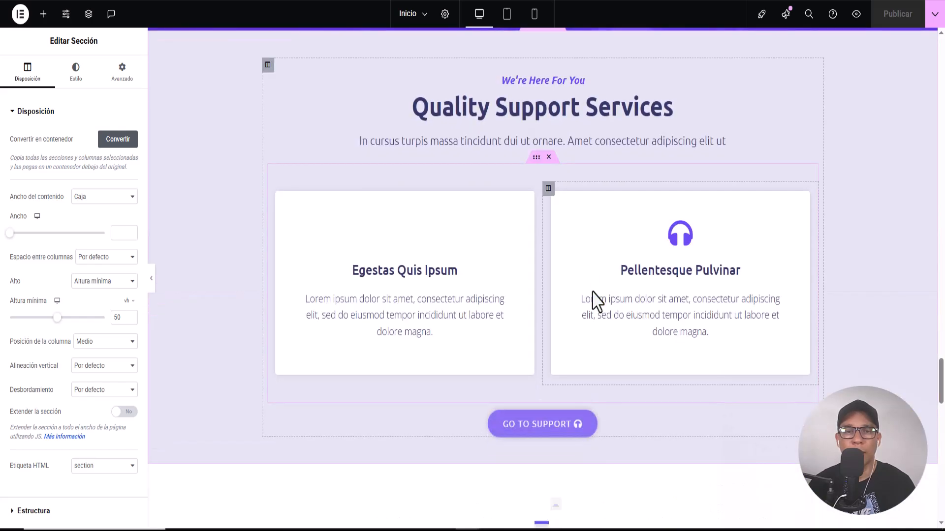
# Insert a single-column Flexbox container between the Unlimited Networking Plans and Contact Us Now sections.
pyautogui.scroll(7, 590, 281)
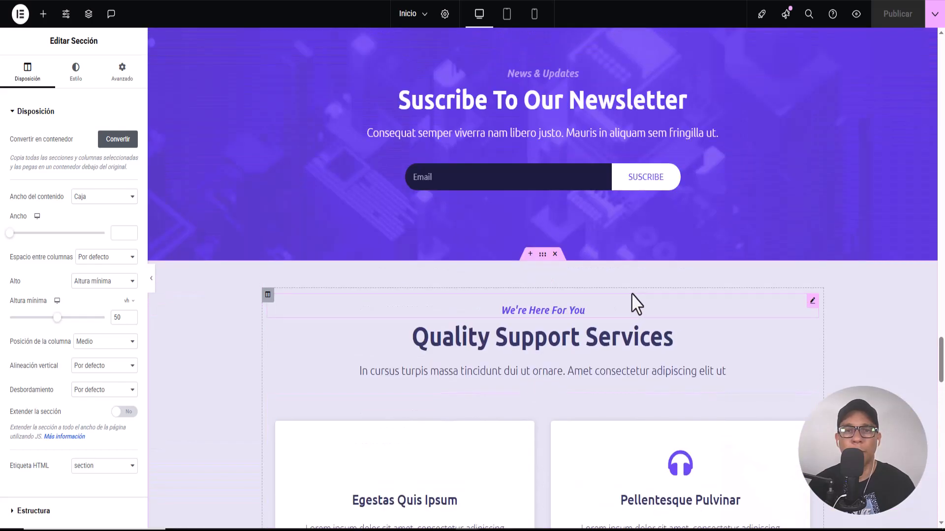
pyautogui.scroll(-15, 644, 296)
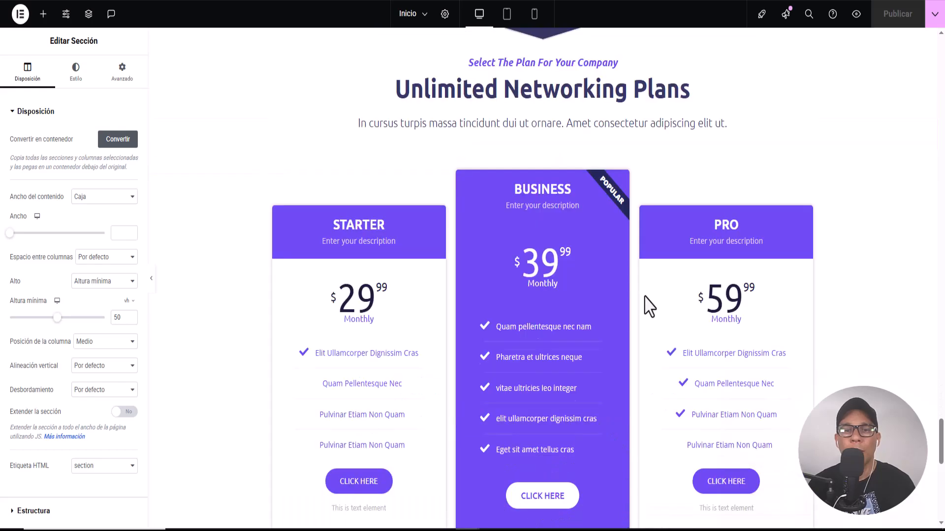
pyautogui.scroll(6, 645, 296)
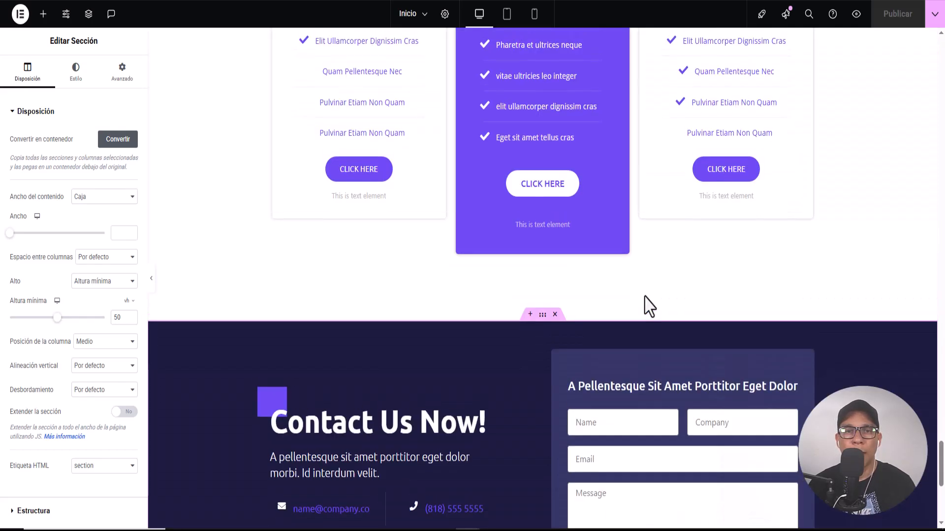
pyautogui.scroll(-5, 645, 297)
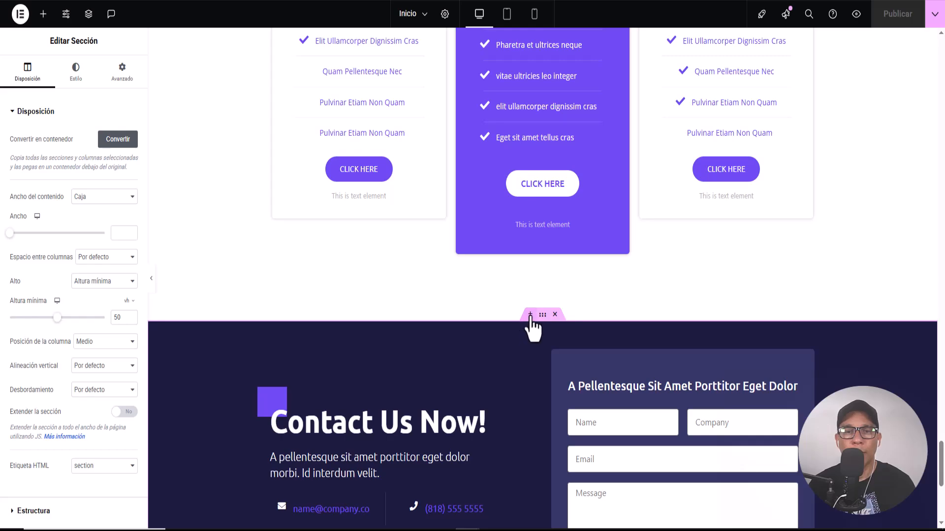
pyautogui.click(529, 314)
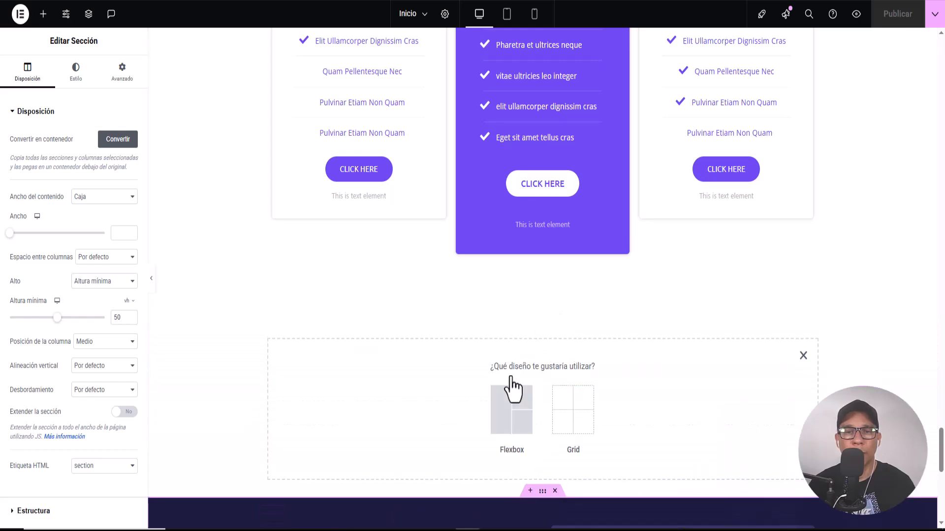
pyautogui.click(510, 401)
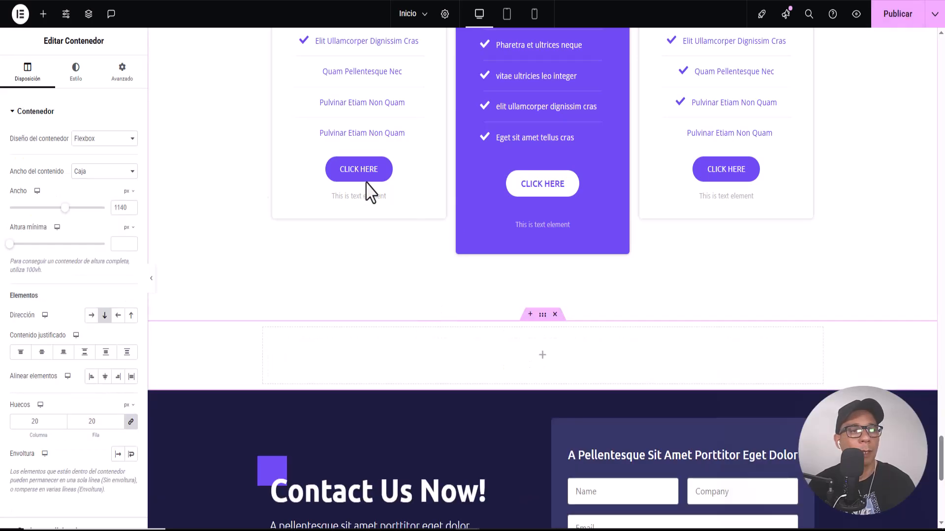
# Add a heading widget to the new container with the title "Nuestros Trabajos .......".
pyautogui.click(542, 356)
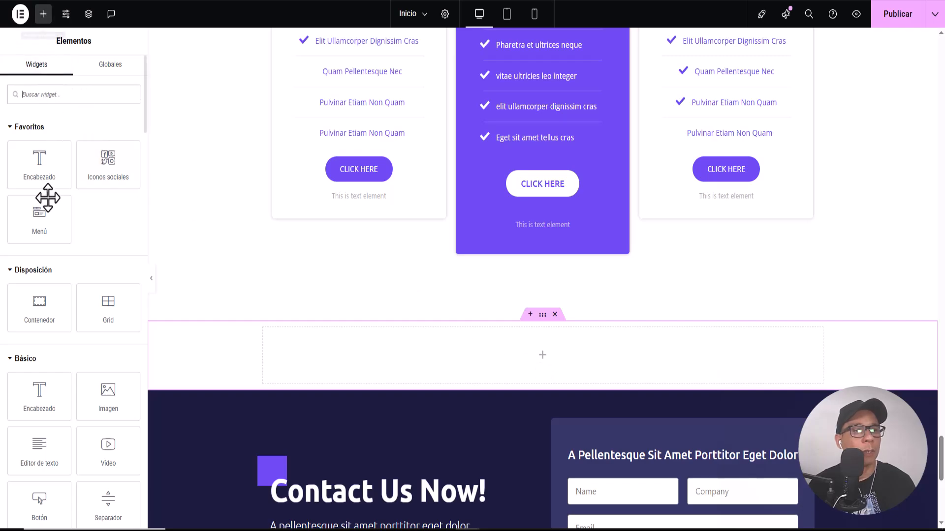
pyautogui.moveTo(48, 169); pyautogui.dragTo(550, 349)
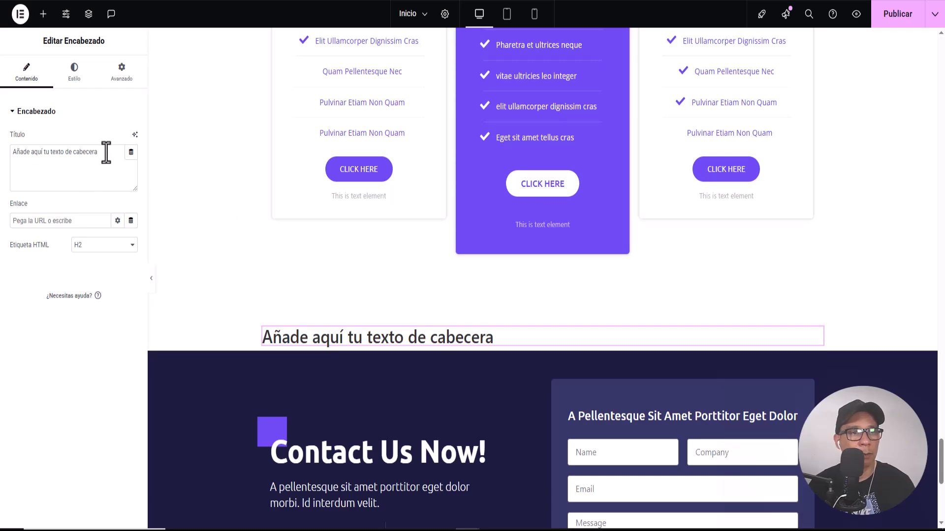
pyautogui.hotkey('ctrl', 'a')
pyautogui.write('Nuestros Trabajos ......')
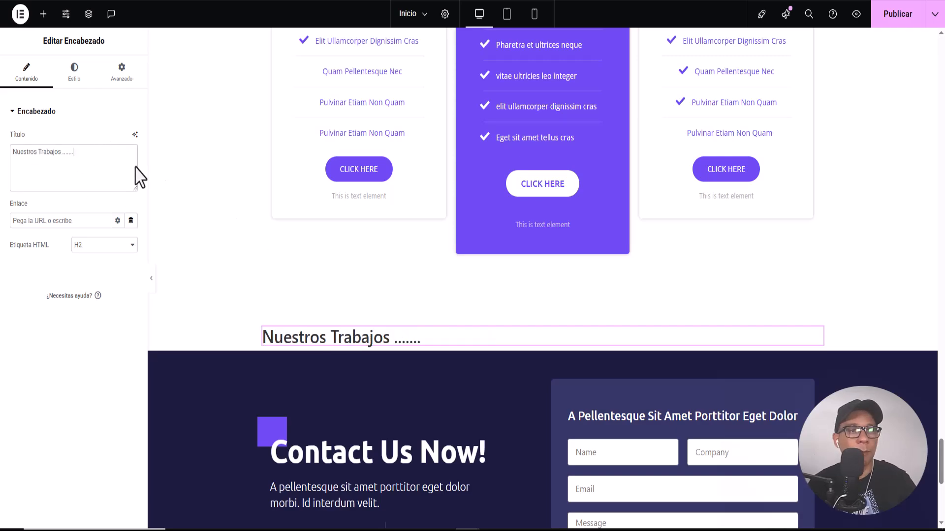
# Set the Nuestros Trabajos heading's font size to 45 px and center its alignment.
pyautogui.click(79, 76)
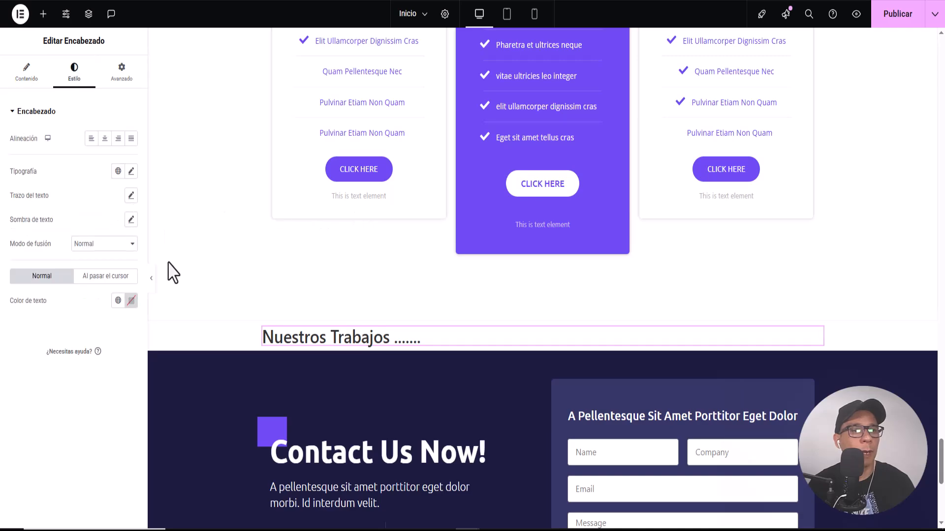
pyautogui.click(131, 171)
pyautogui.moveTo(19, 262); pyautogui.dragTo(37, 260)
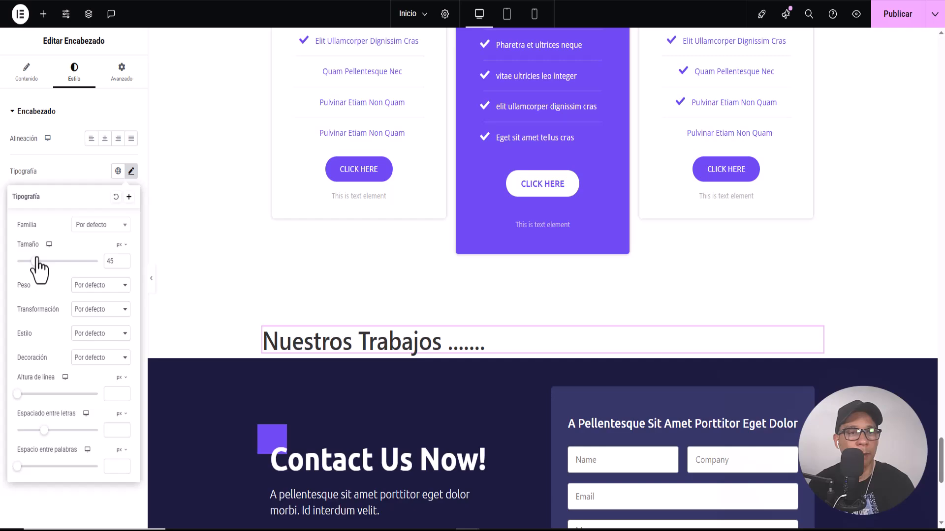
pyautogui.click(104, 139)
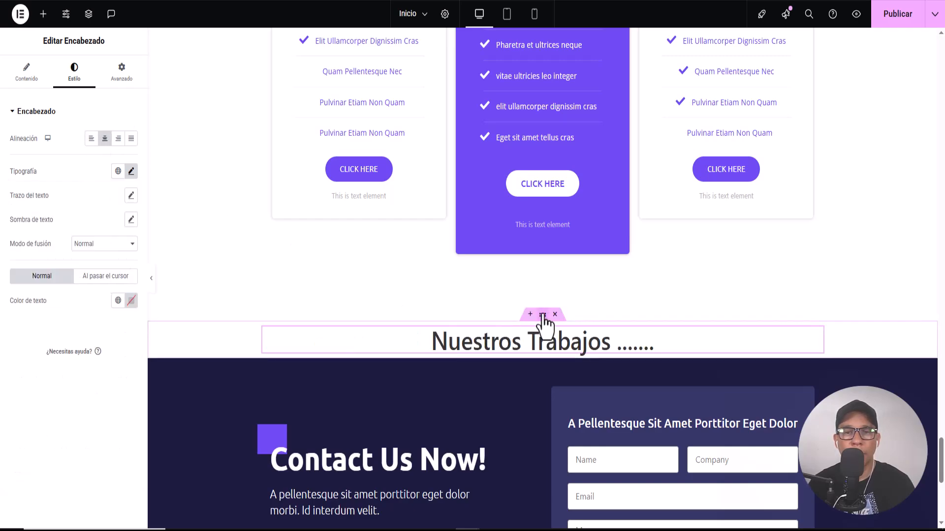
# Copy the hex code of the Contact Us Now section's background color.
pyautogui.click(543, 315)
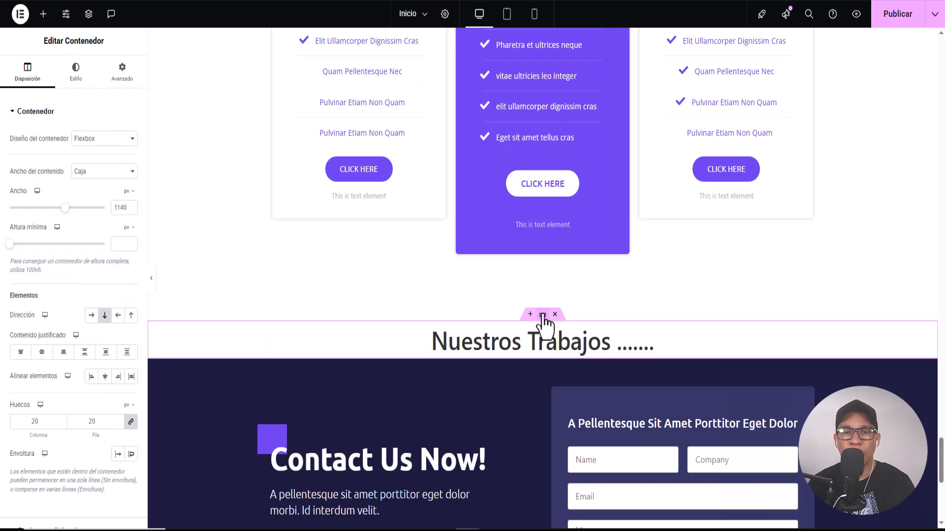
pyautogui.scroll(-3, 544, 324)
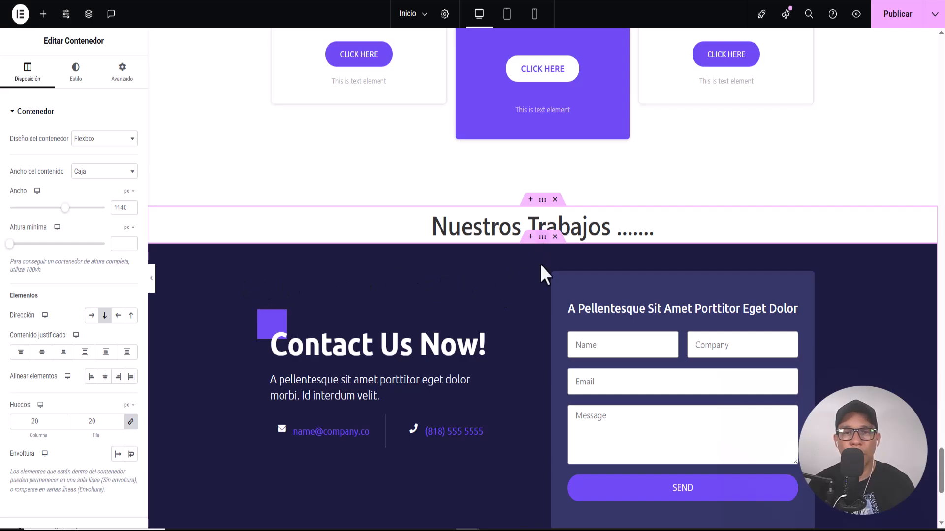
pyautogui.click(543, 238)
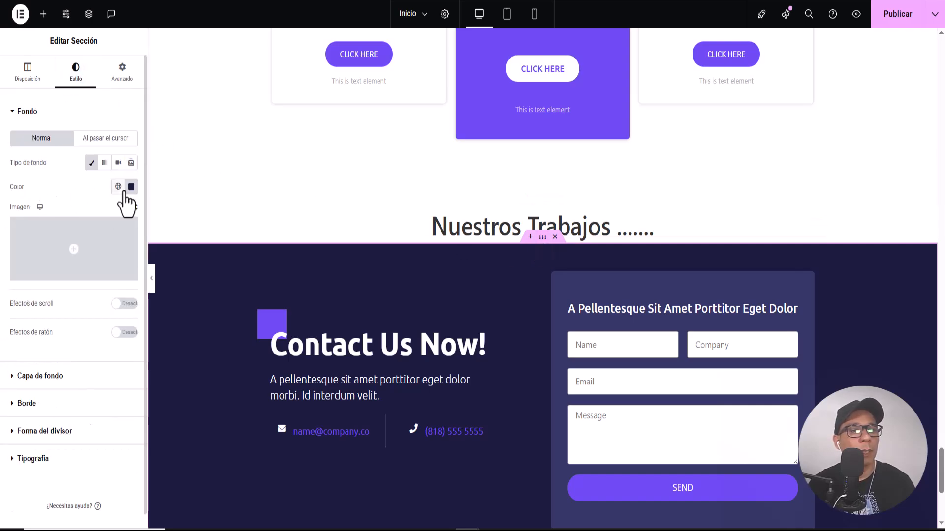
pyautogui.click(131, 187)
pyautogui.doubleClick(91, 352)
pyautogui.hotkey('ctrl', 'c')
pyautogui.rightClick(91, 352)
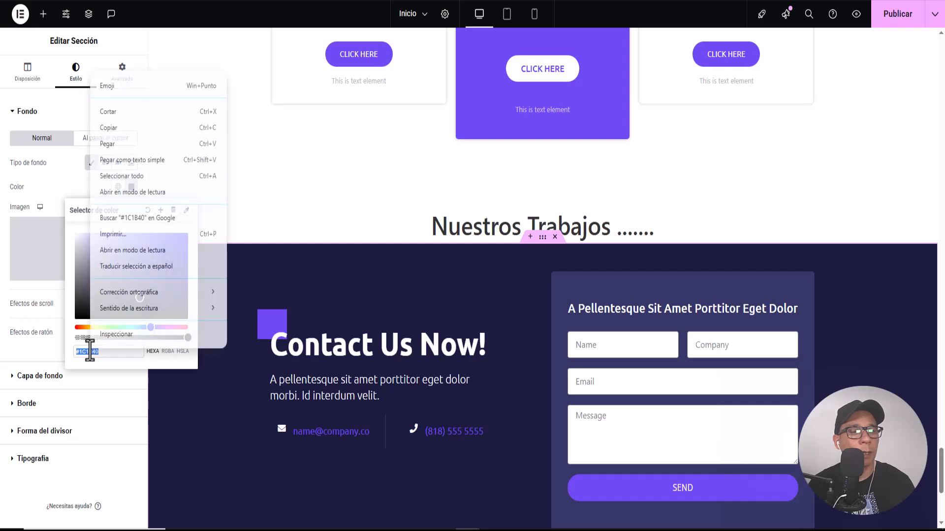
pyautogui.click(123, 130)
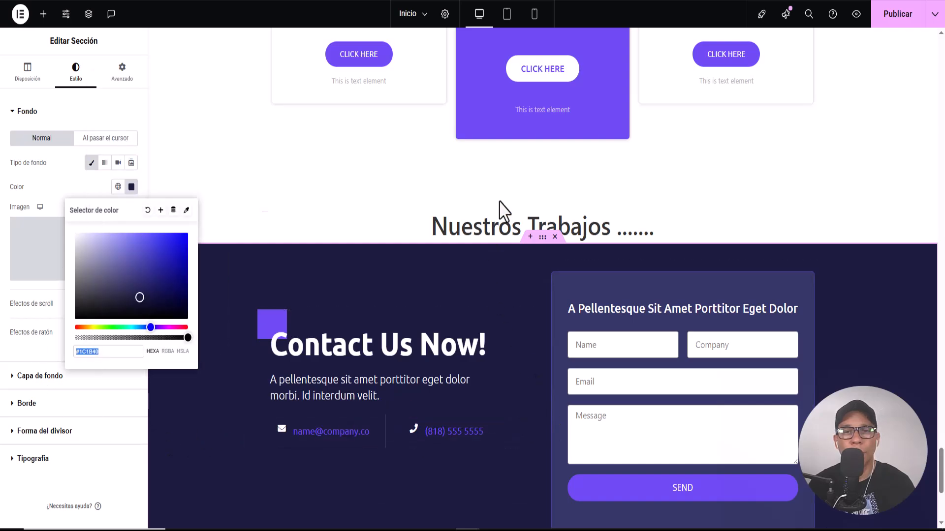
# Give the Nuestros Trabajos container a classic background with the copied color #1C1B40.
pyautogui.click(543, 201)
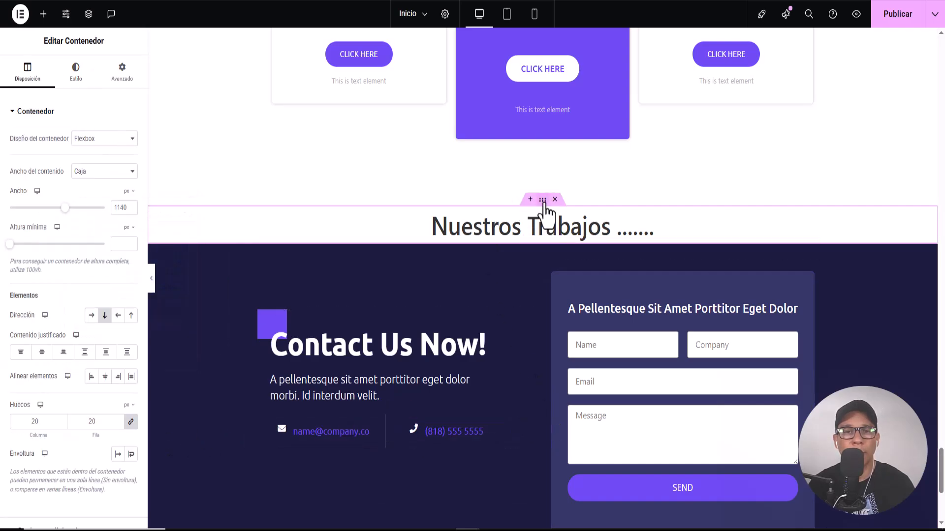
pyautogui.click(76, 81)
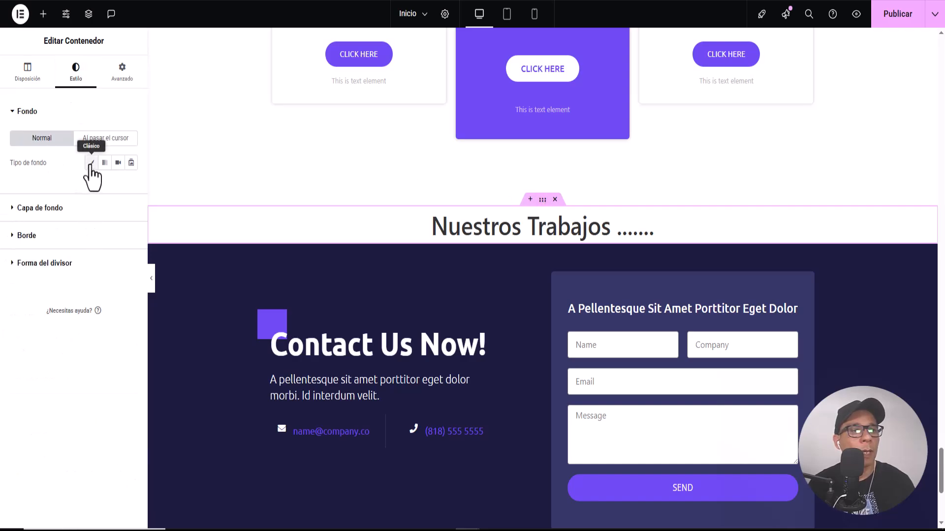
pyautogui.click(91, 163)
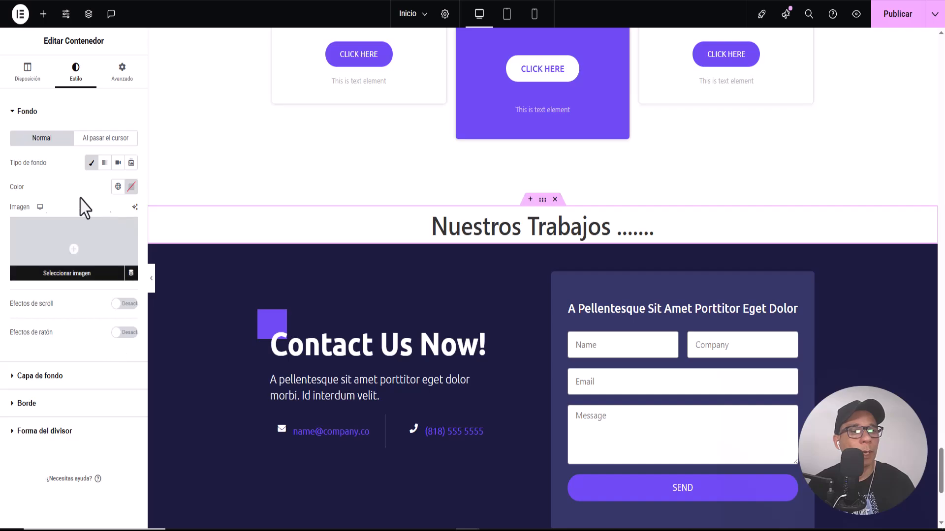
pyautogui.click(130, 188)
pyautogui.moveTo(97, 350); pyautogui.dragTo(47, 358)
pyautogui.rightClick(99, 352)
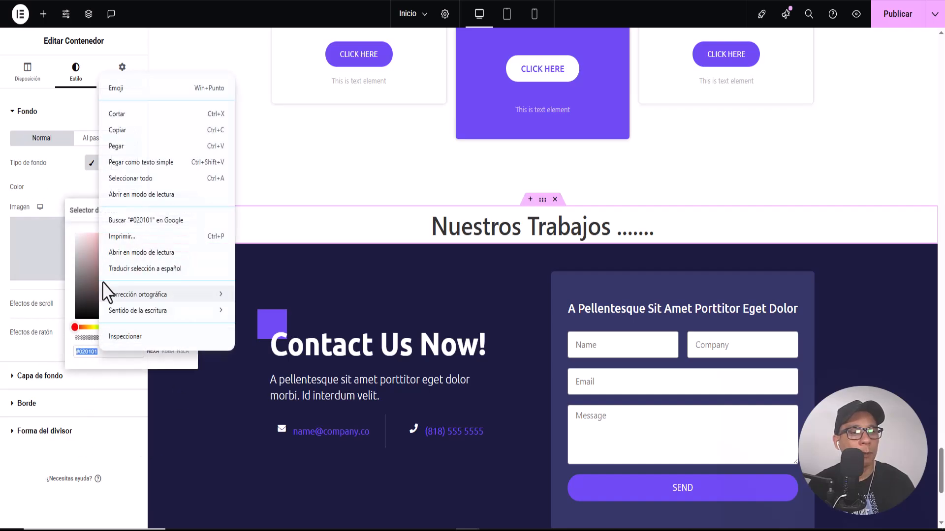
pyautogui.click(117, 147)
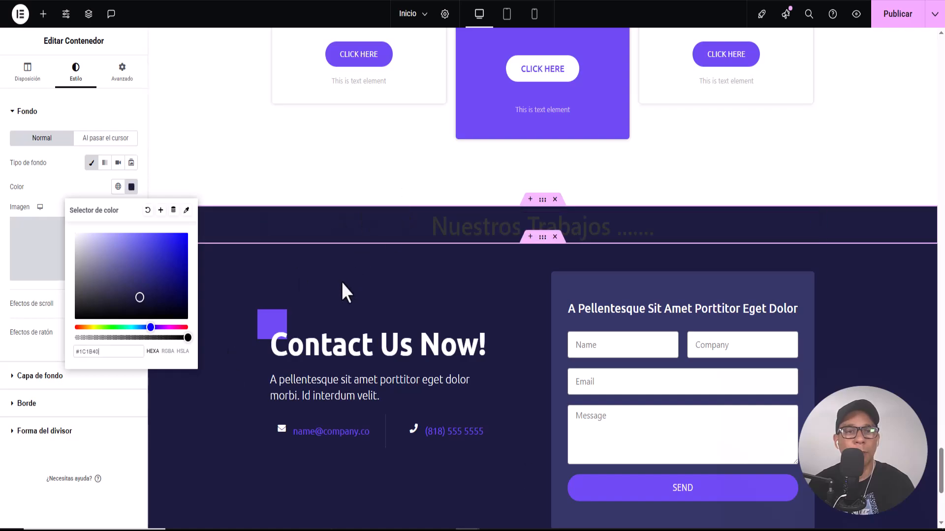
pyautogui.click(548, 274)
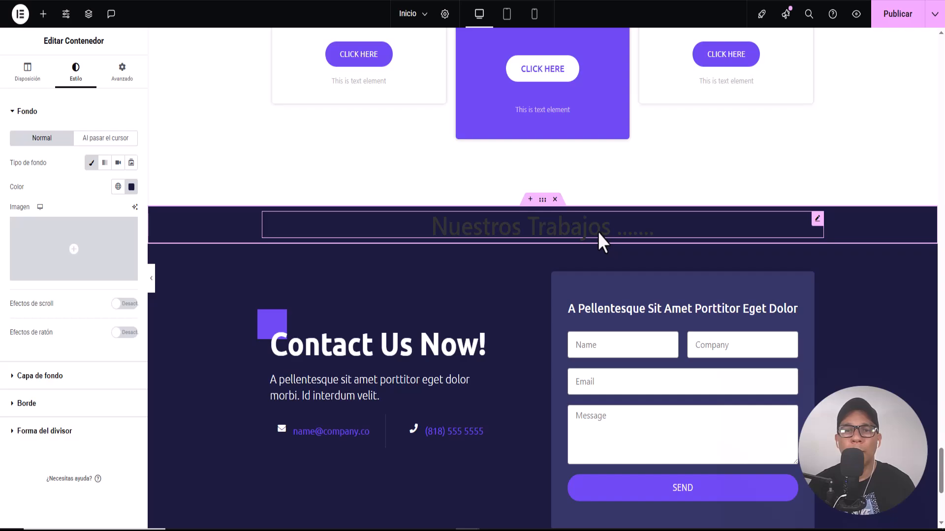
# Change the Nuestros Trabajos heading's text color to white, #FFFFFF.
pyautogui.click(603, 241)
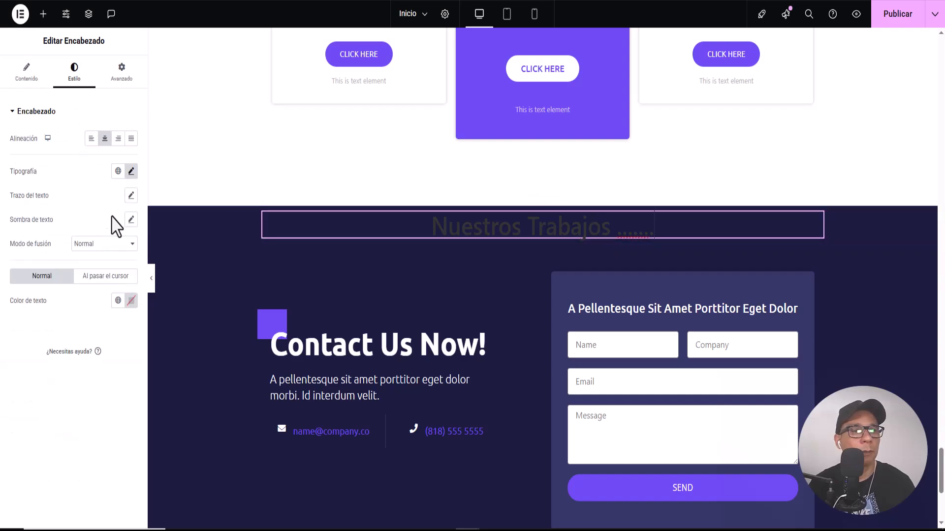
pyautogui.click(131, 300)
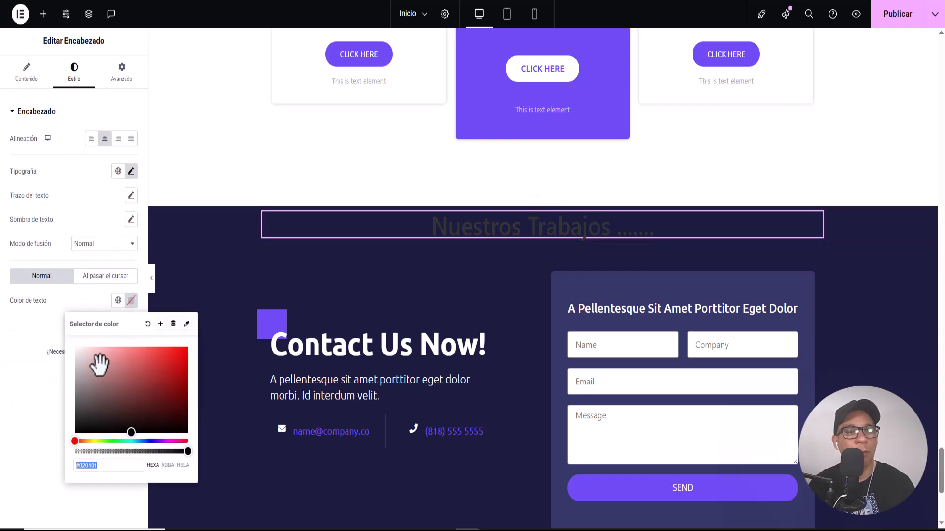
pyautogui.moveTo(81, 369); pyautogui.dragTo(49, 325)
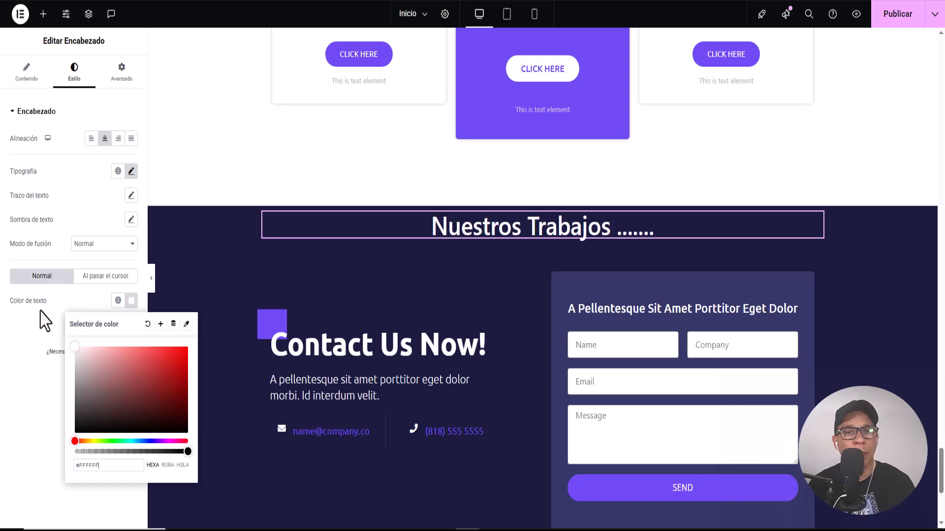
pyautogui.click(85, 212)
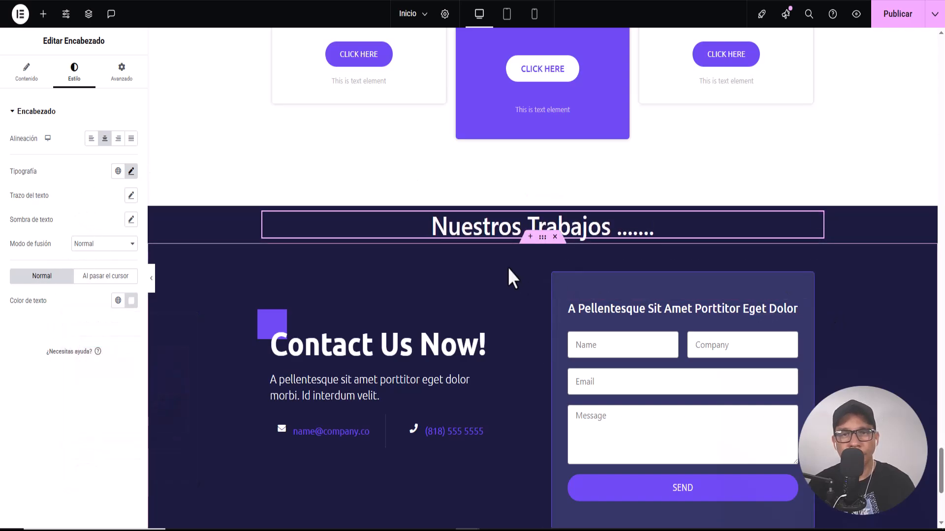
# Insert a single-column Flexbox container between the Nuestros Trabajos heading and the Contact Us Now section.
pyautogui.click(530, 237)
pyautogui.click(508, 297)
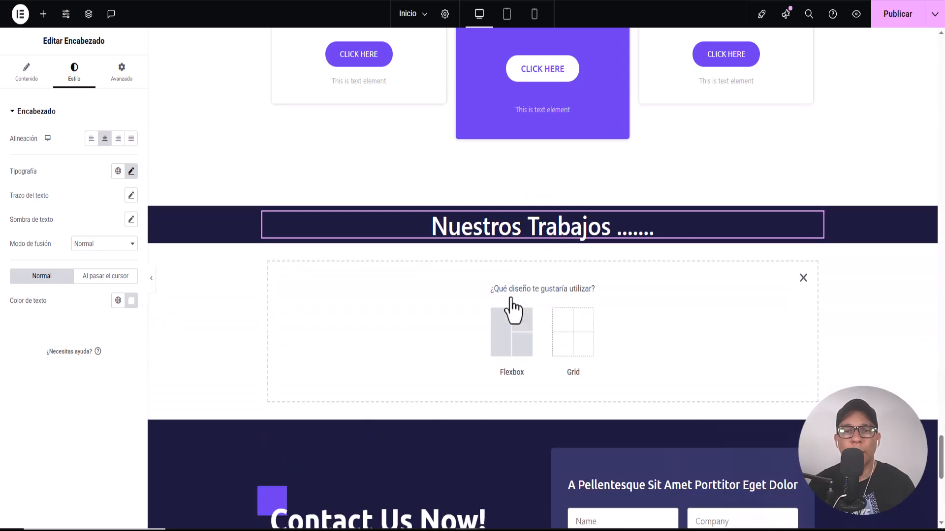
pyautogui.click(498, 334)
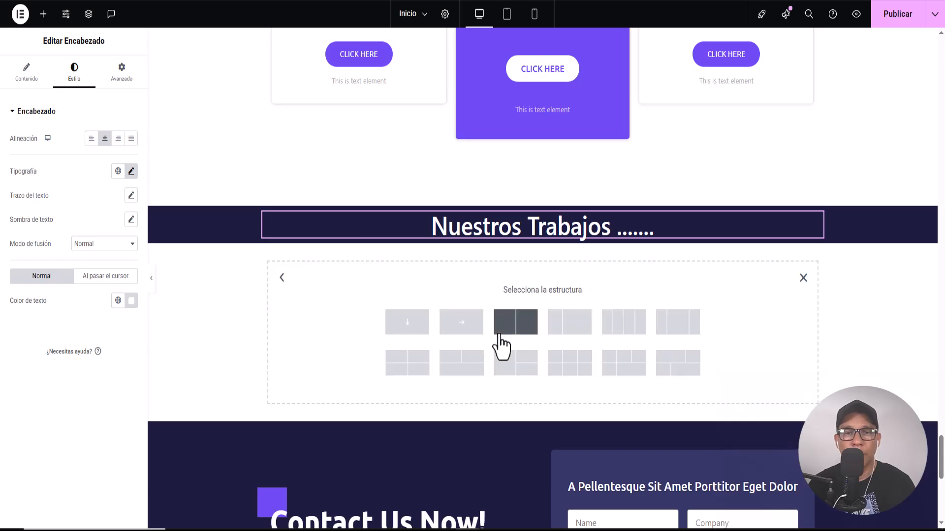
pyautogui.click(408, 325)
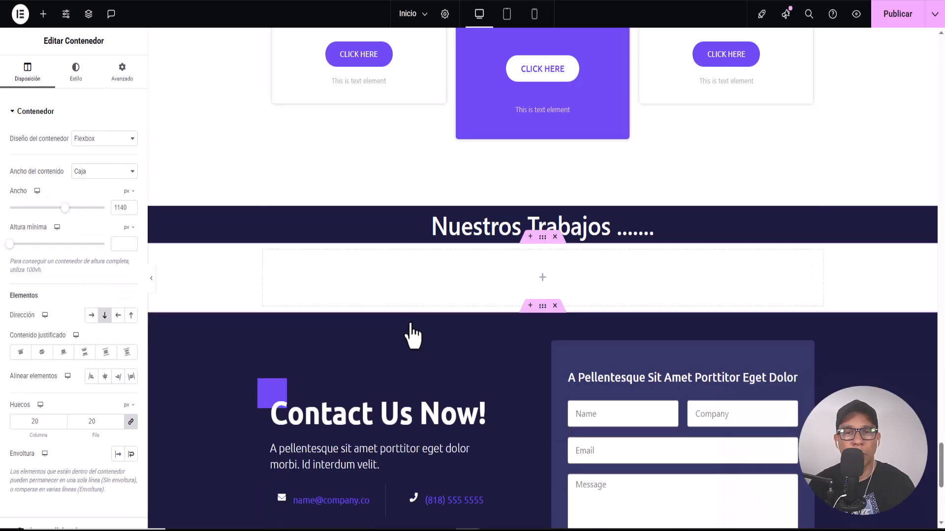
# Add an inner container inside the new section below the Nuestros Trabajos heading and duplicate it twice to get three containers.
pyautogui.click(543, 278)
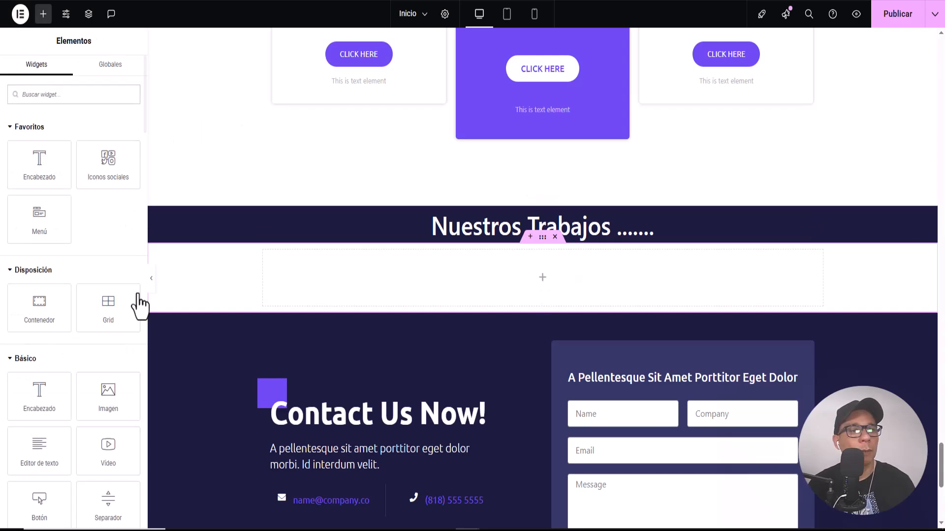
pyautogui.moveTo(34, 309); pyautogui.dragTo(40, 332)
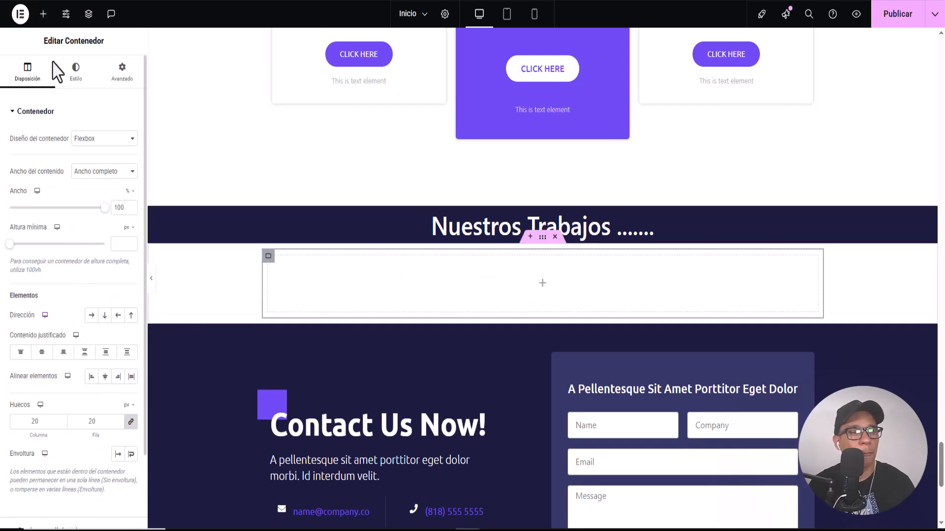
pyautogui.rightClick(268, 257)
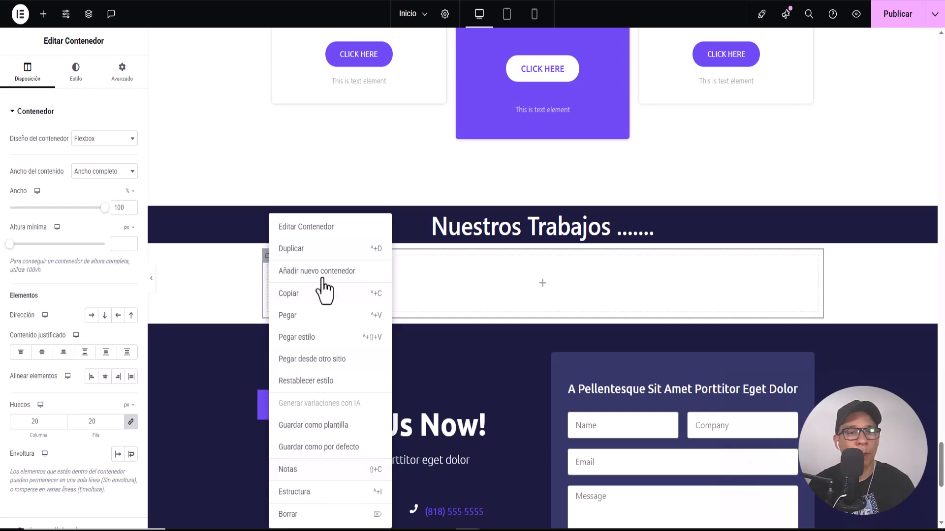
pyautogui.click(306, 250)
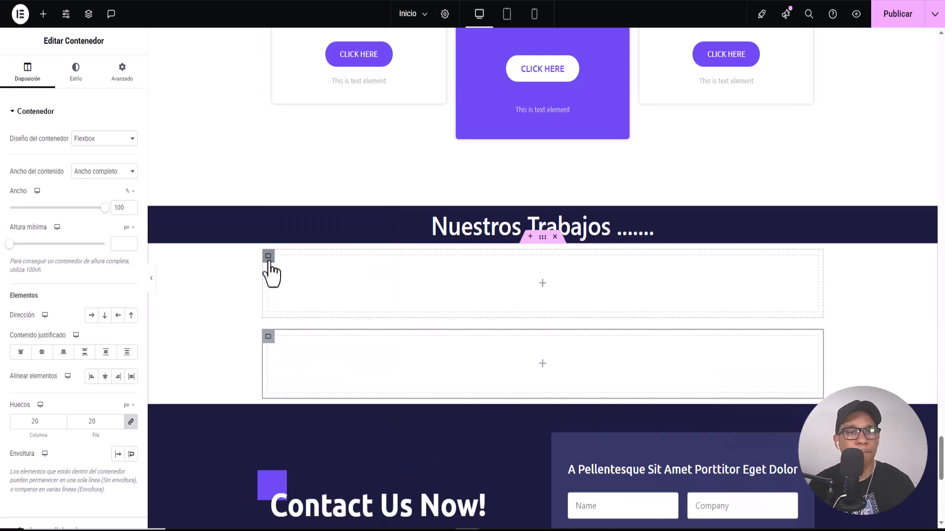
pyautogui.rightClick(269, 260)
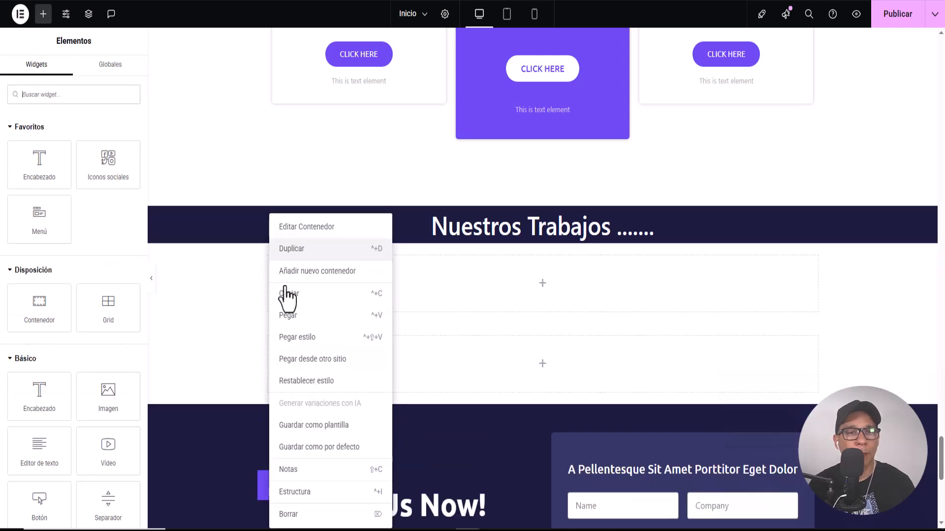
pyautogui.click(311, 249)
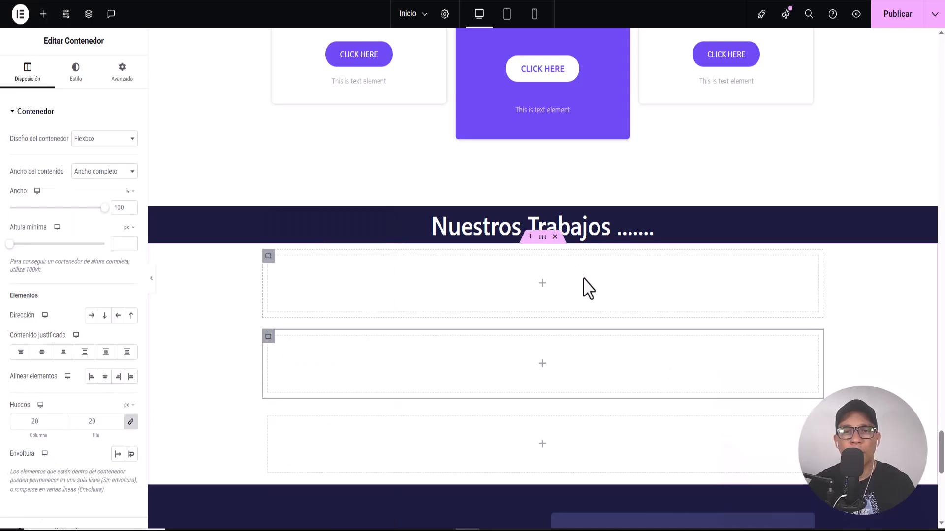
# Set the parent container's minimum height to 60 vh and its direction to a horizontal row.
pyautogui.click(543, 240)
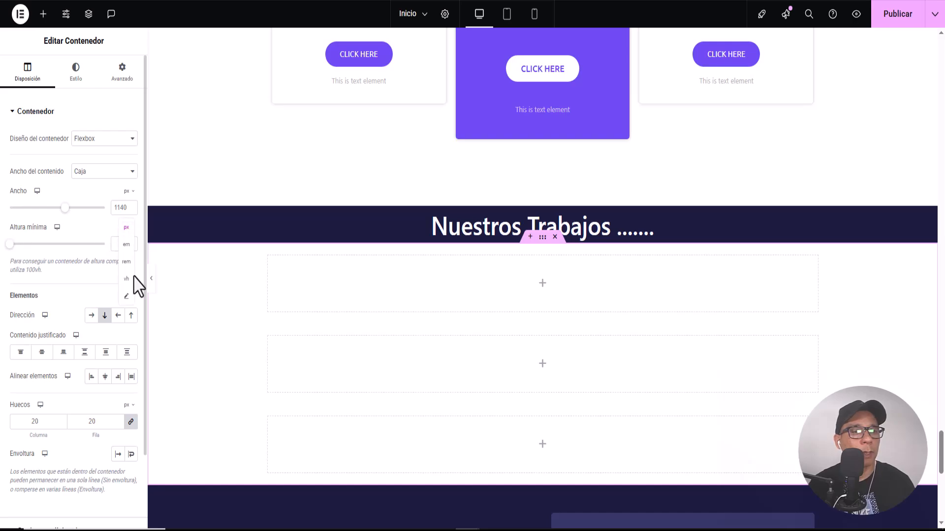
pyautogui.click(127, 279)
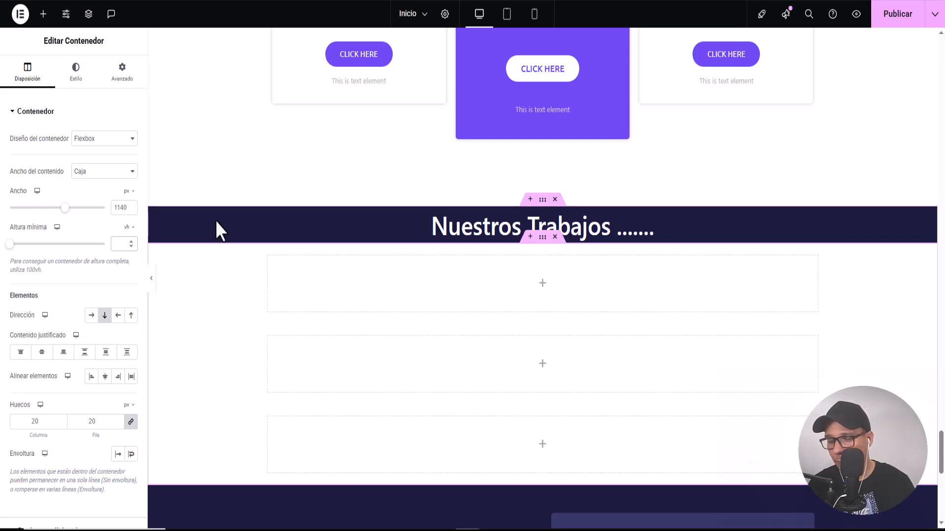
pyautogui.write('60')
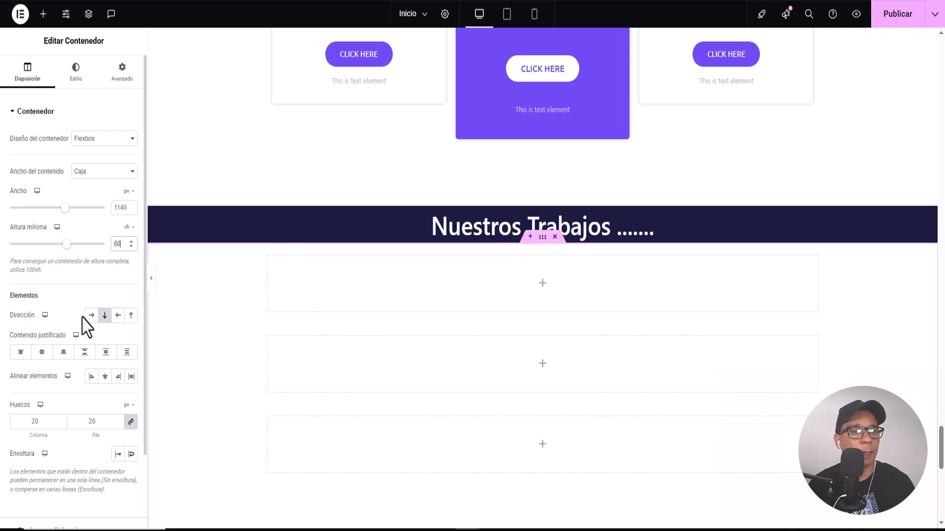
pyautogui.click(91, 317)
# Add an Image widget to the first column and insert the Beauty online store page screenshot from the media library.
pyautogui.scroll(-2, 565, 329)
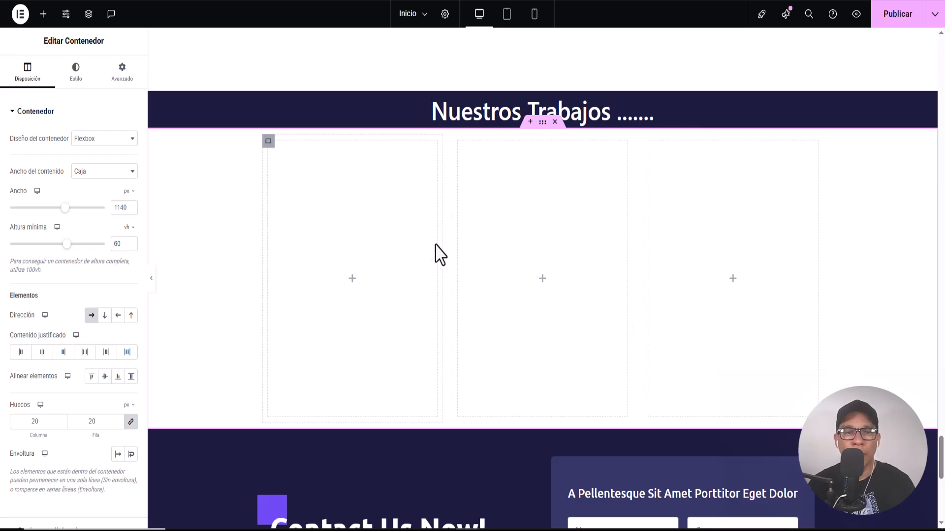
pyautogui.click(352, 280)
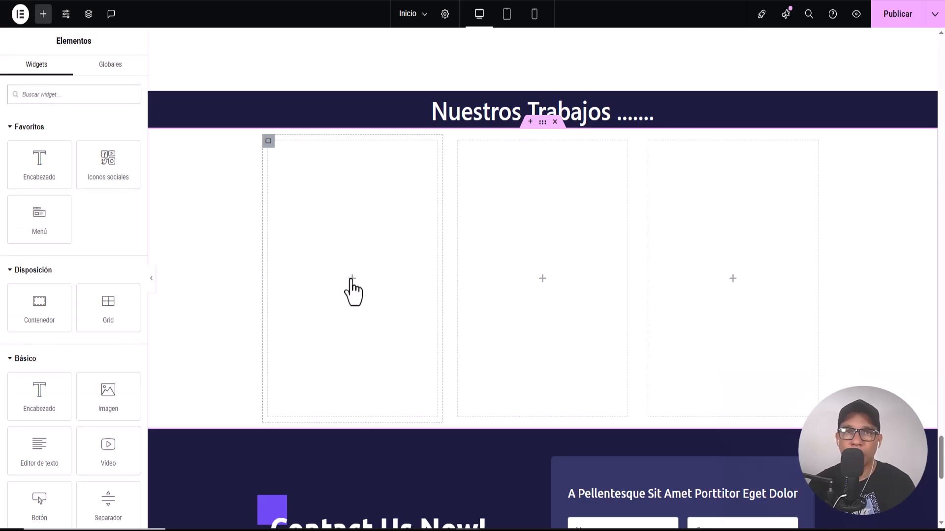
pyautogui.moveTo(106, 393); pyautogui.dragTo(368, 267)
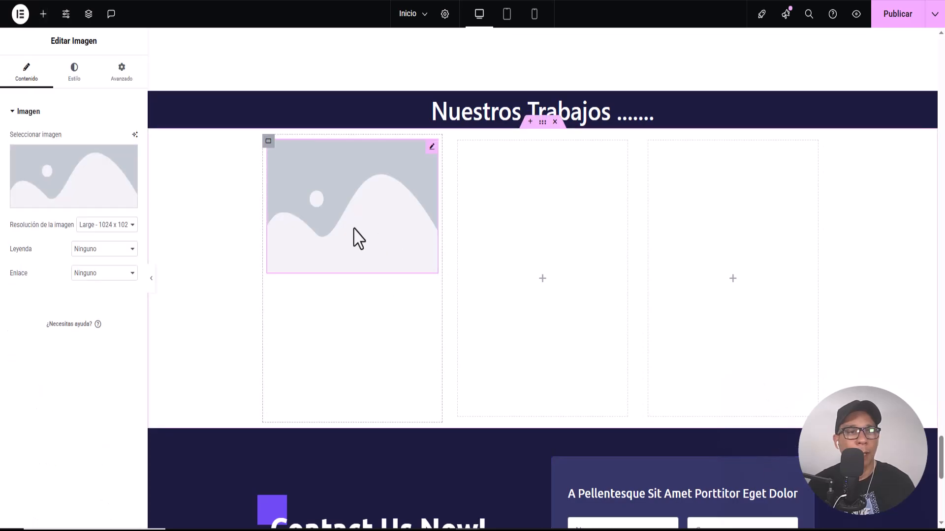
pyautogui.click(66, 188)
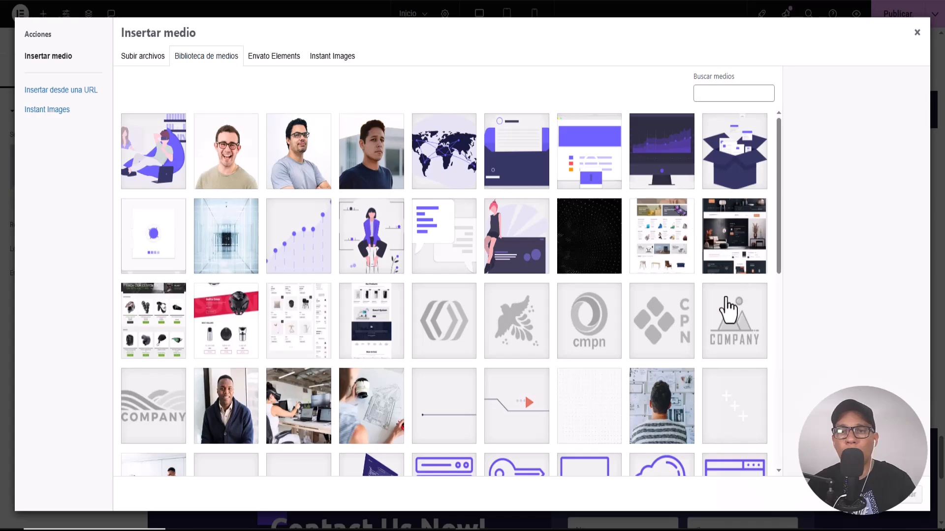
pyautogui.click(666, 252)
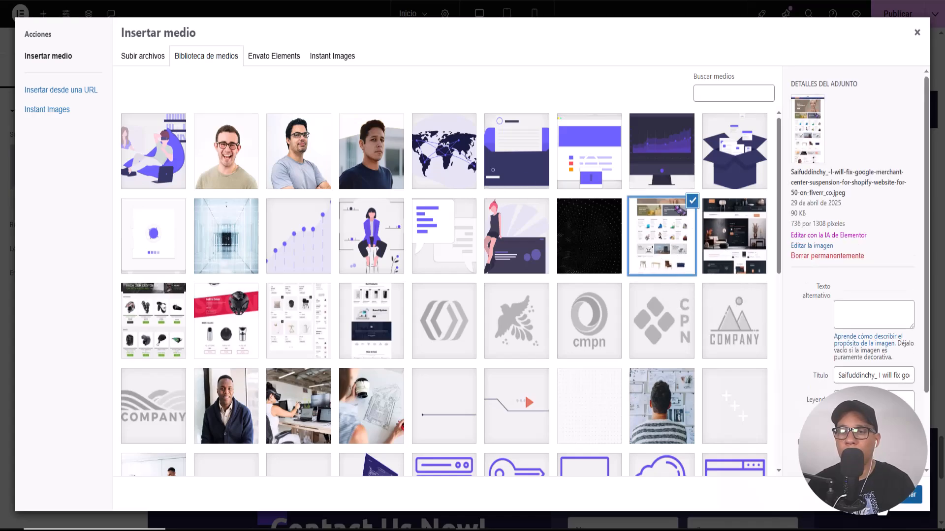
pyautogui.click(886, 497)
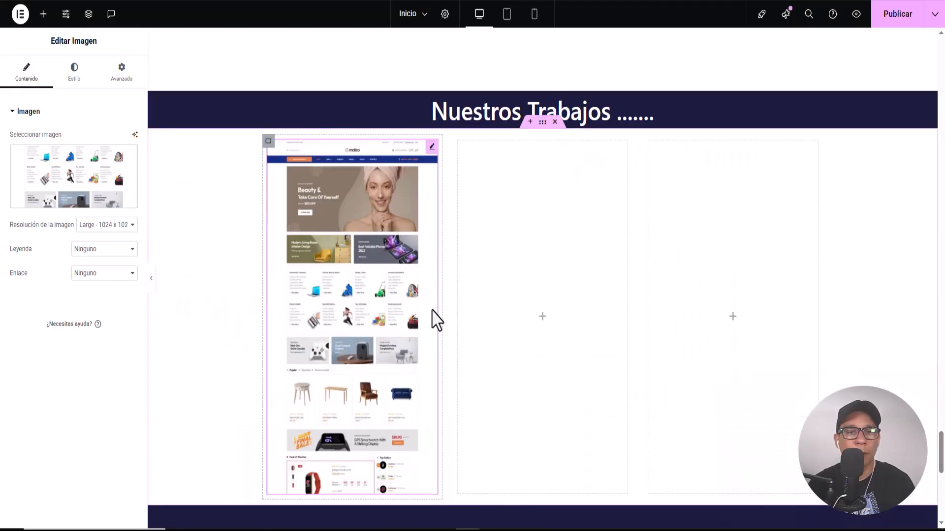
# Set the image's resolution to Personalizado and its link to Archivo de medios, and check the lightbox preview.
pyautogui.scroll(-1, 433, 315)
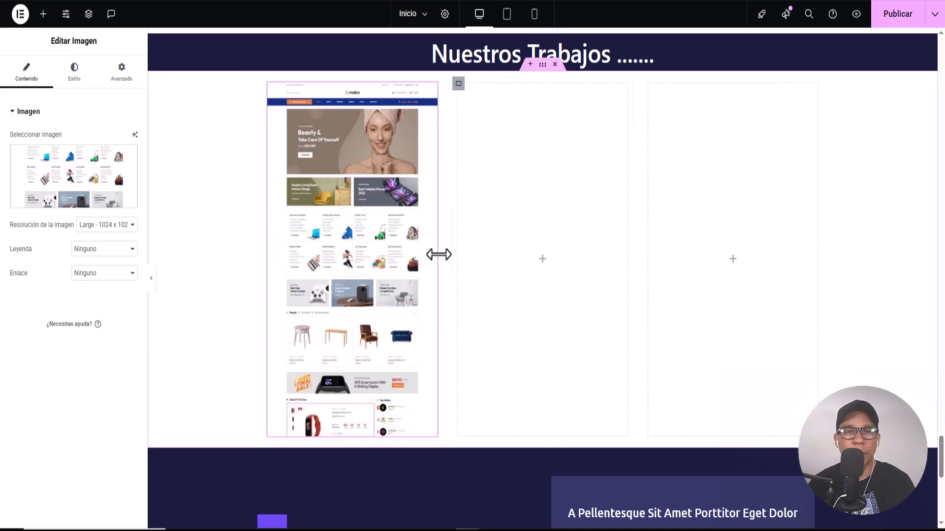
pyautogui.click(119, 228)
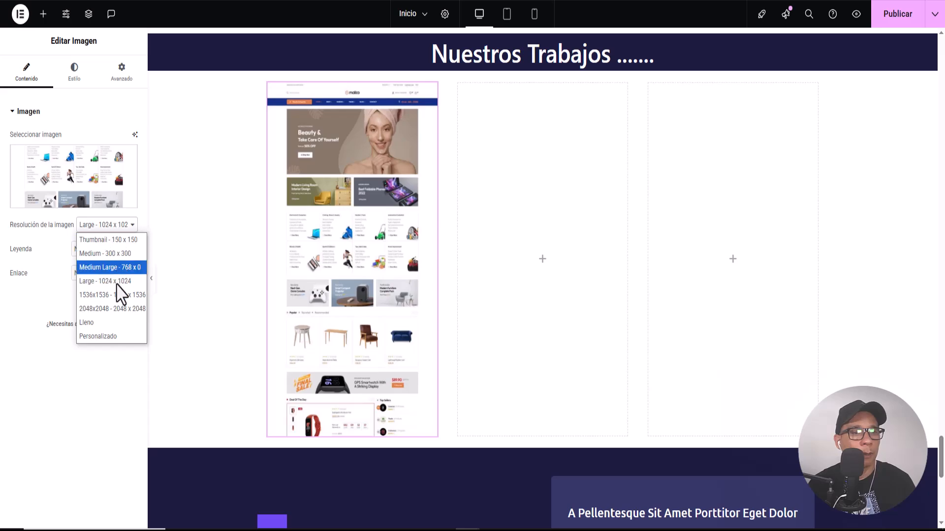
pyautogui.click(118, 349)
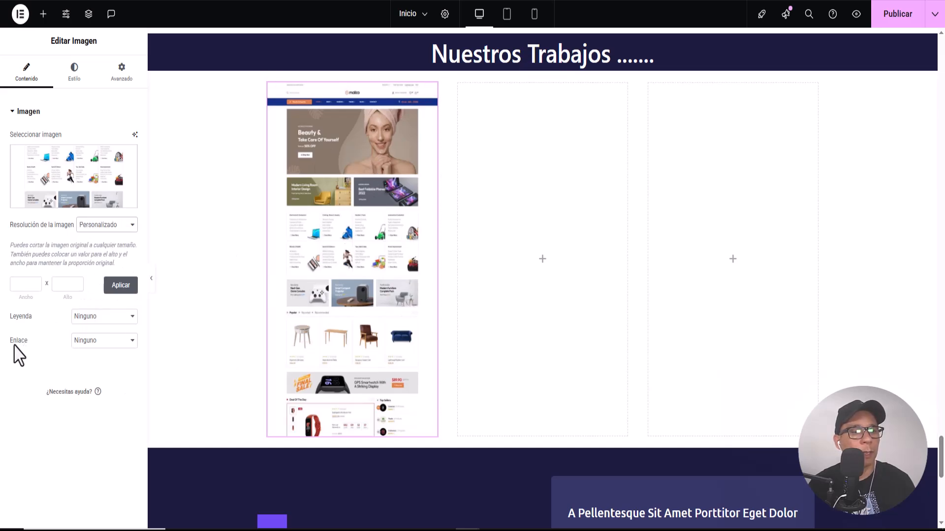
pyautogui.click(89, 341)
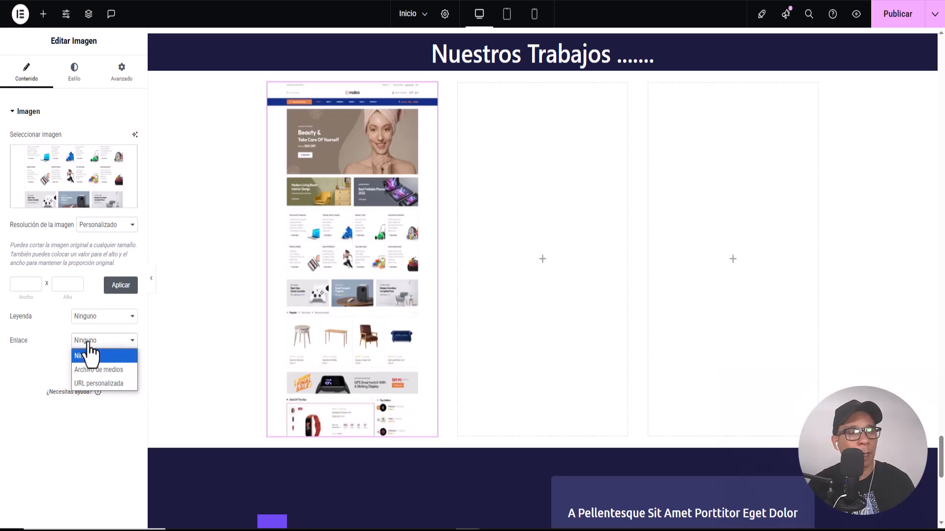
pyautogui.click(95, 374)
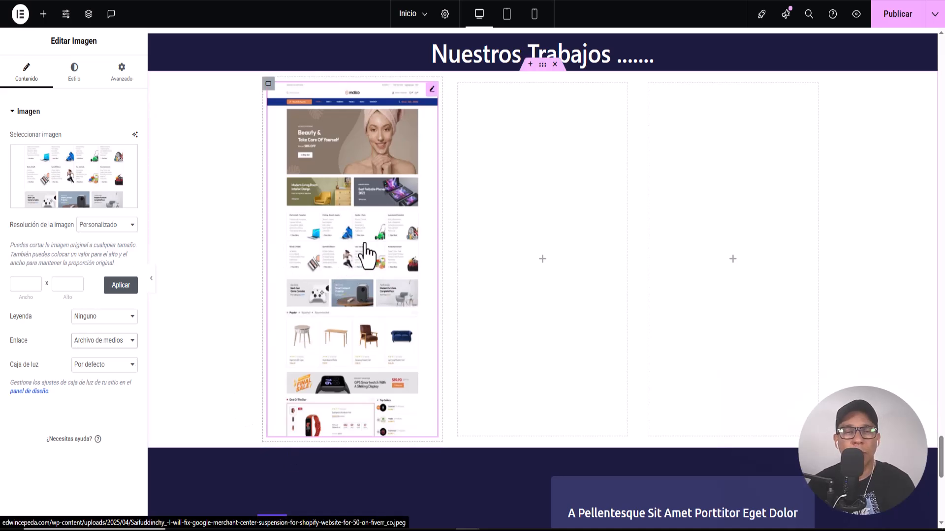
pyautogui.click(365, 243)
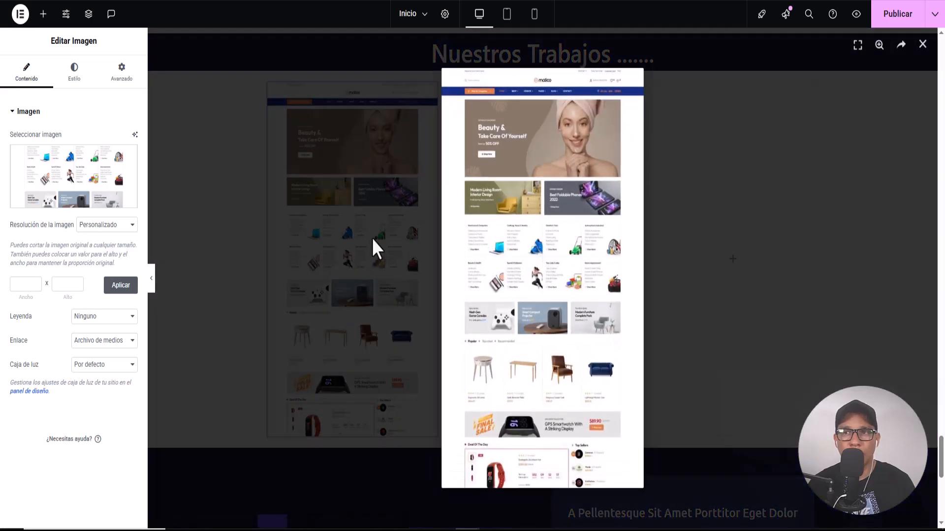
pyautogui.click(262, 226)
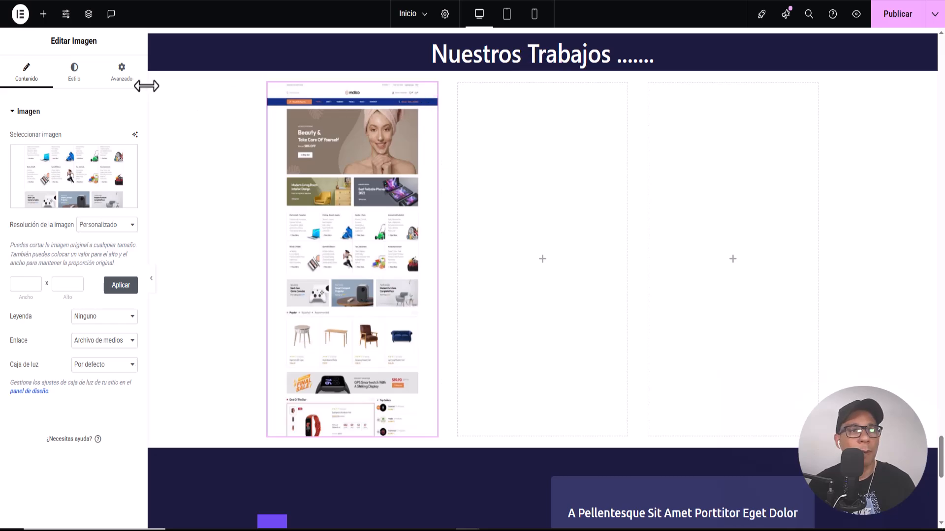
# Open the image's custom CSS and copy the complete selector code from the untitled Notepad document.
pyautogui.click(115, 78)
pyautogui.scroll(-10, 36, 305)
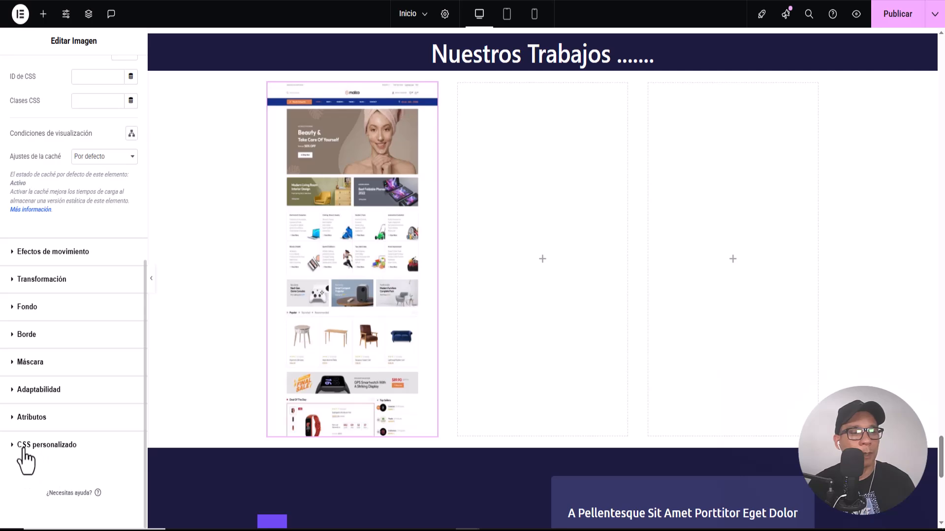
pyautogui.click(13, 448)
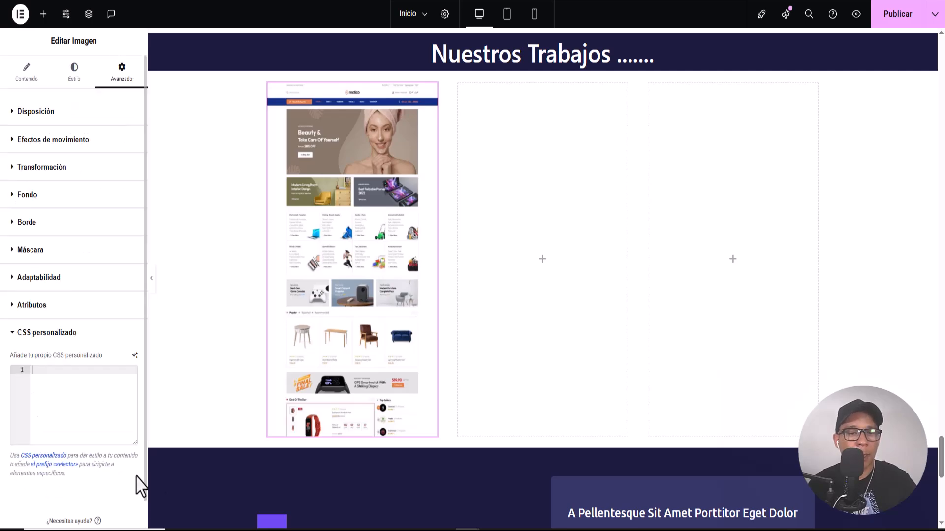
pyautogui.hotkey('alt', 'Tab')
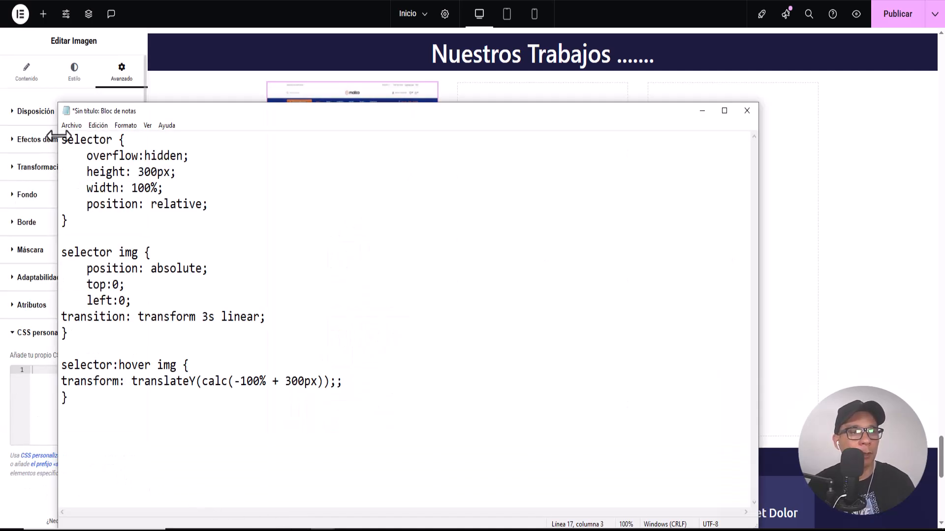
pyautogui.moveTo(58, 141); pyautogui.dragTo(200, 396)
pyautogui.rightClick(214, 386)
pyautogui.click(256, 244)
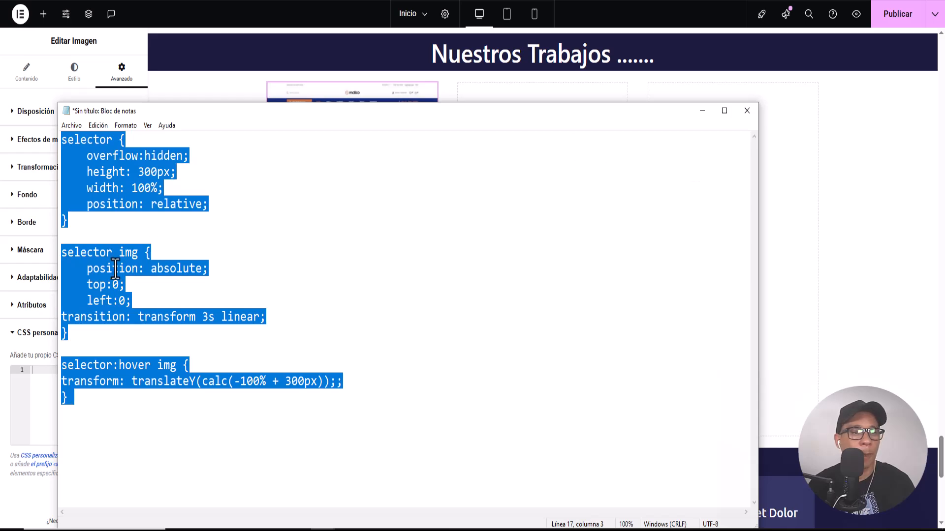
# Paste the copied code into the image's custom CSS and test the scrolling effect on the image.
pyautogui.click(34, 371)
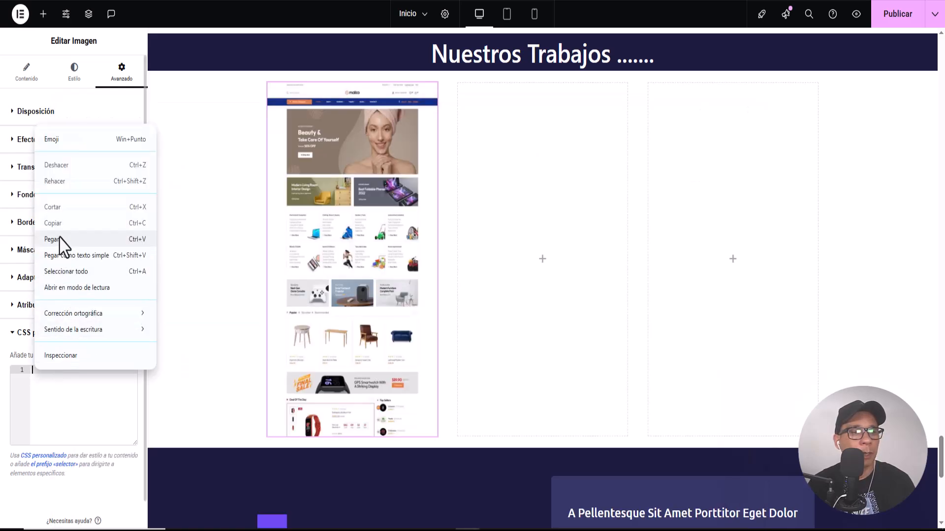
pyautogui.click(51, 240)
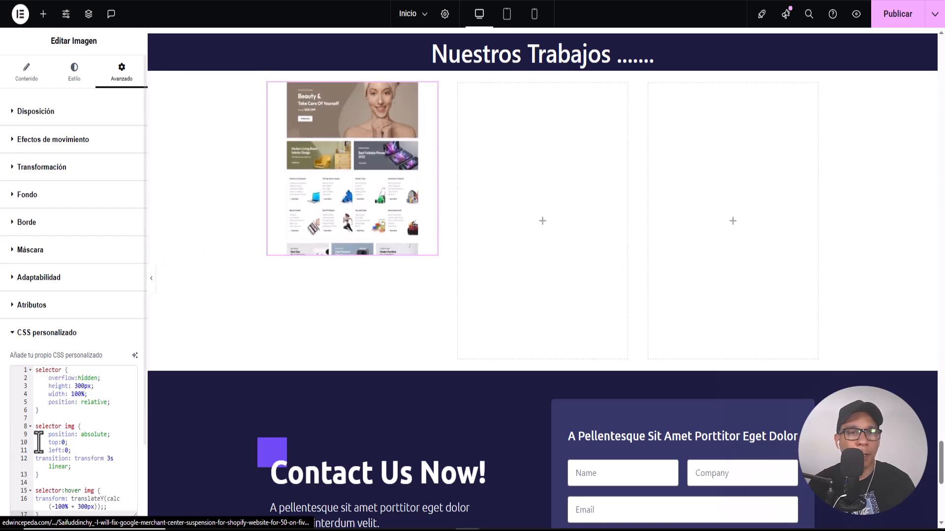
pyautogui.moveTo(386, 196)
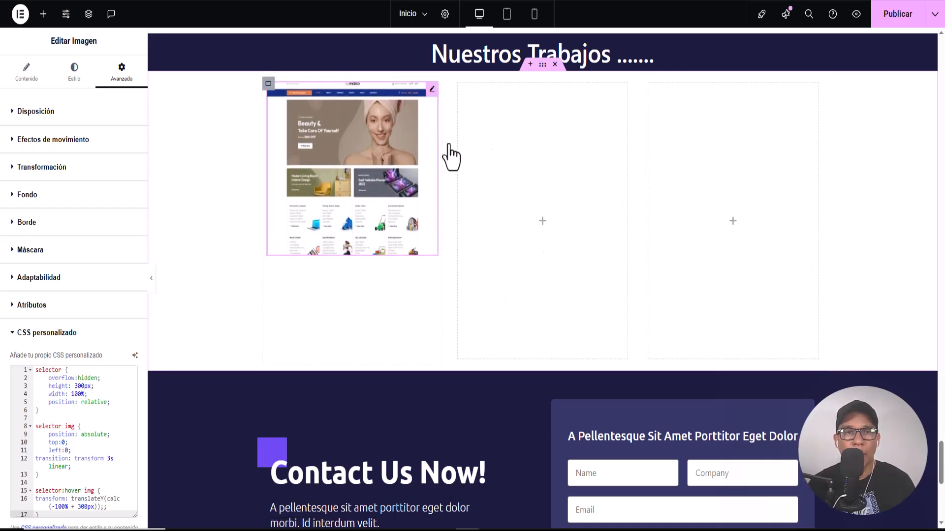
# Reduce the minimum height of the parent container holding the three columns to 40 vh.
pyautogui.click(544, 68)
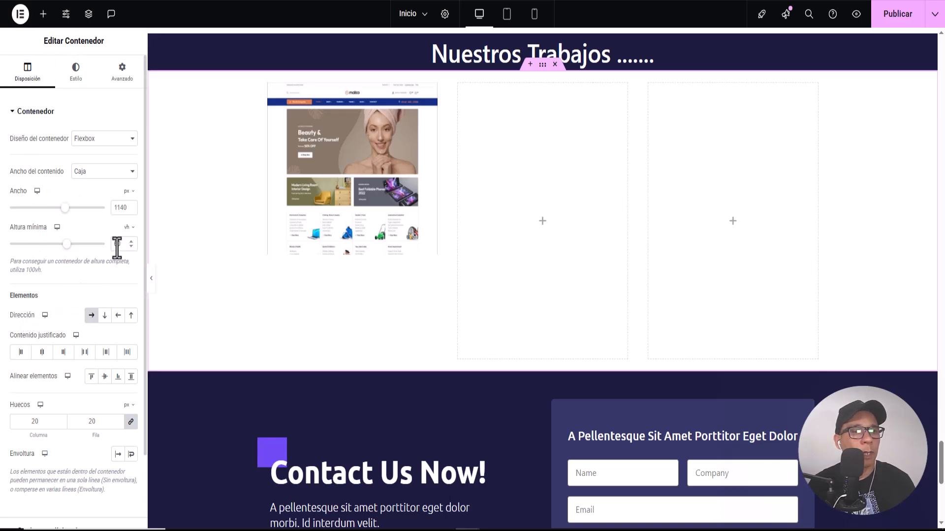
pyautogui.moveTo(69, 248); pyautogui.dragTo(50, 249)
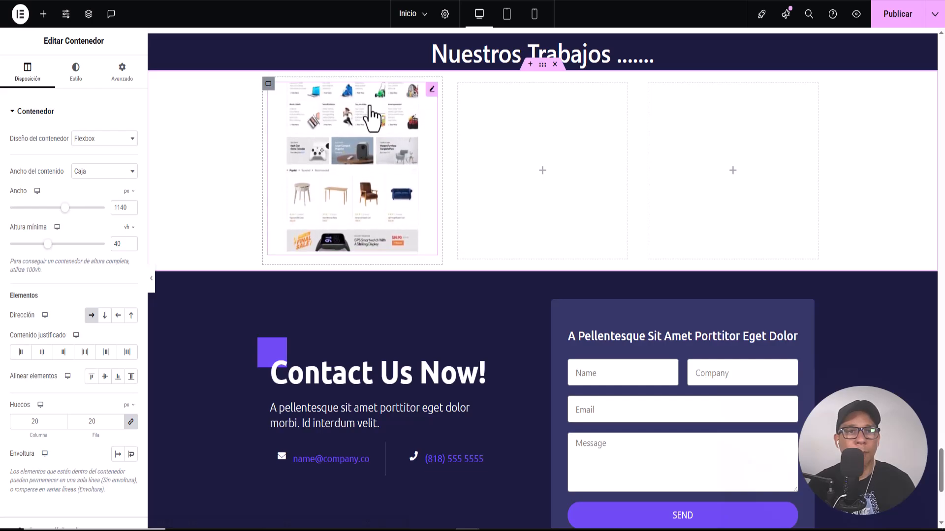
# Copy the scrolling image from the first column and paste it into the empty second and third columns.
pyautogui.rightClick(430, 88)
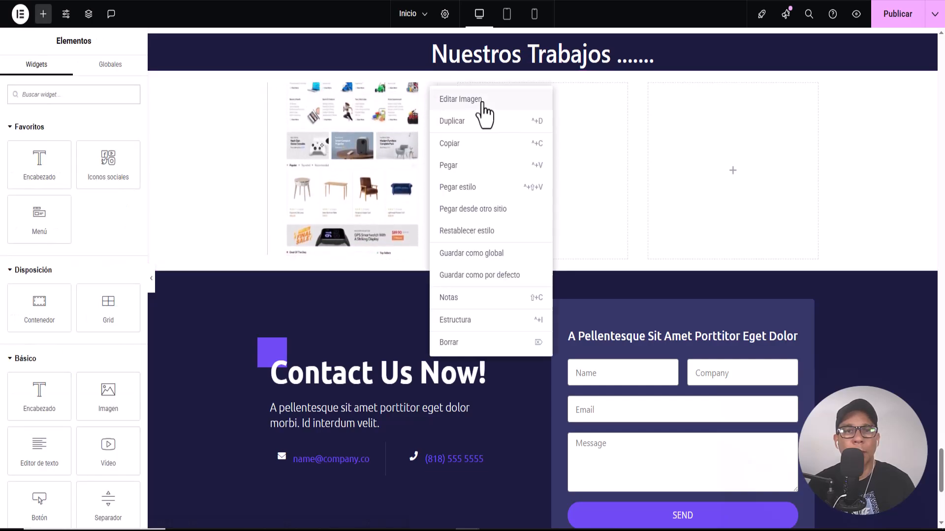
pyautogui.click(457, 143)
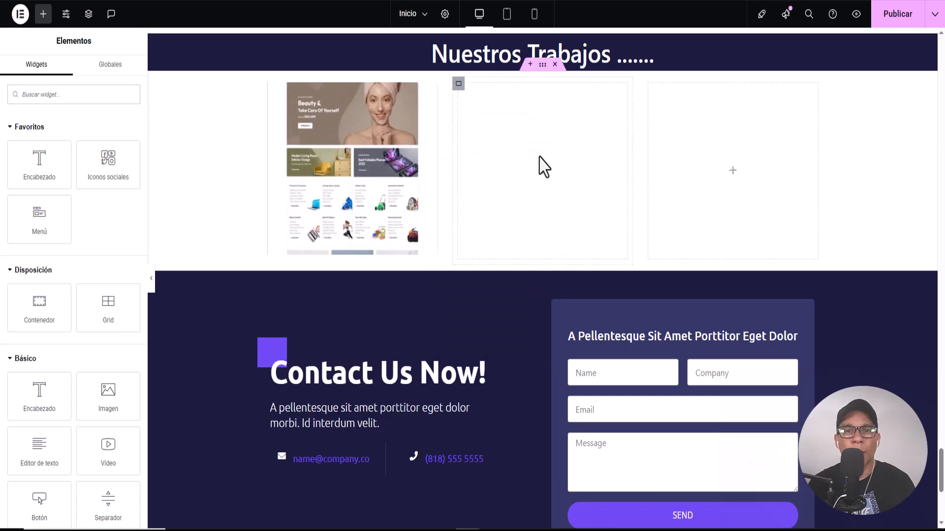
pyautogui.rightClick(548, 154)
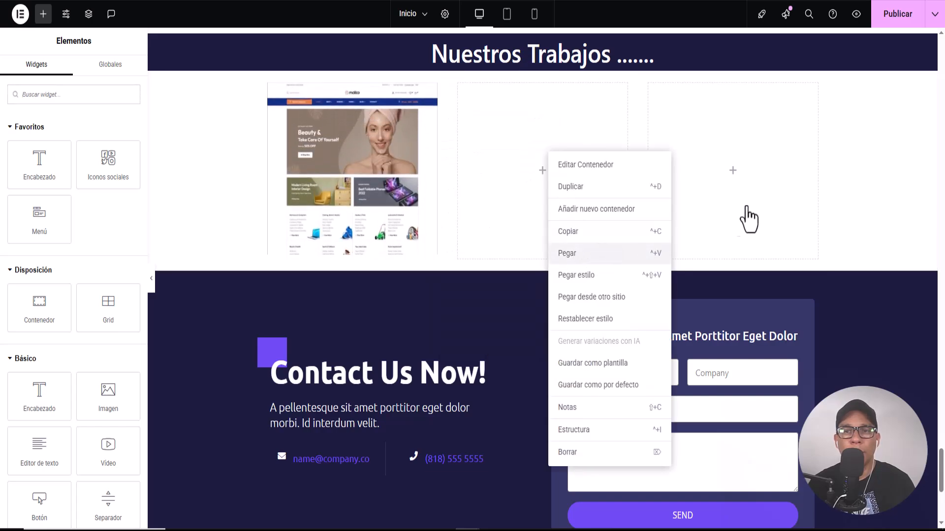
pyautogui.hotkey('ctrl', 'v')
pyautogui.rightClick(733, 171)
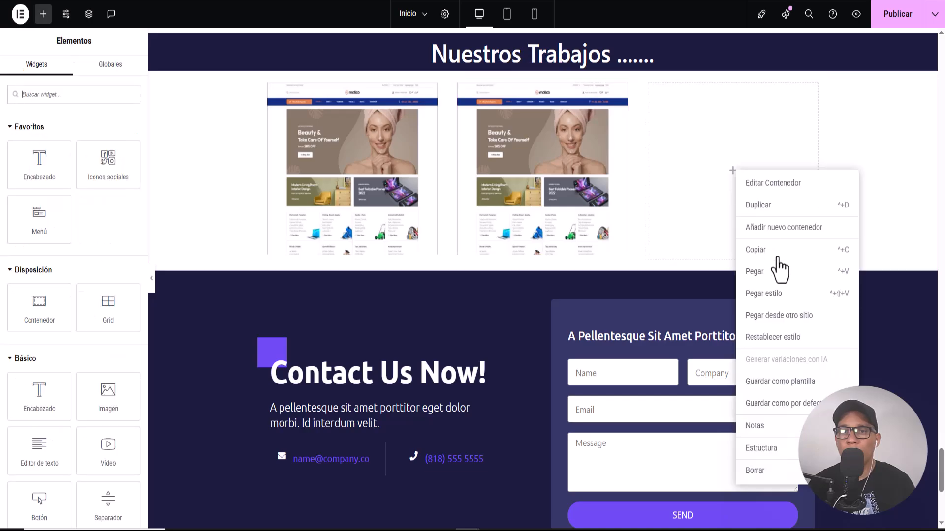
pyautogui.click(775, 273)
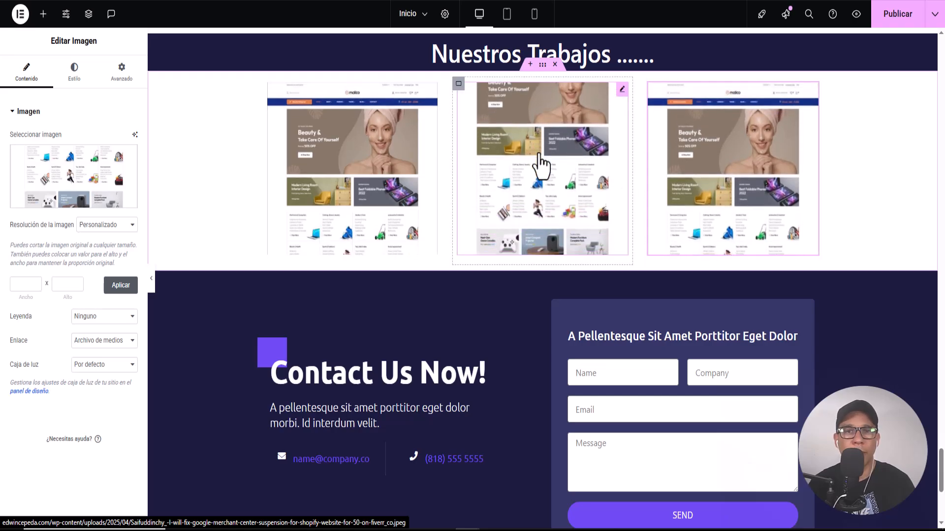
# Replace the second column's image with the dark modern furniture website image from the media library.
pyautogui.click(541, 165)
pyautogui.click(759, 179)
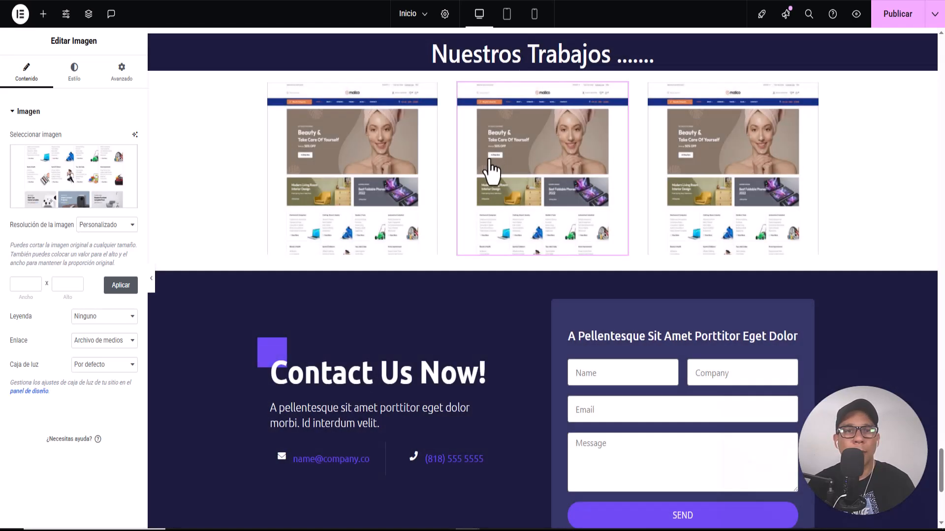
pyautogui.moveTo(93, 203)
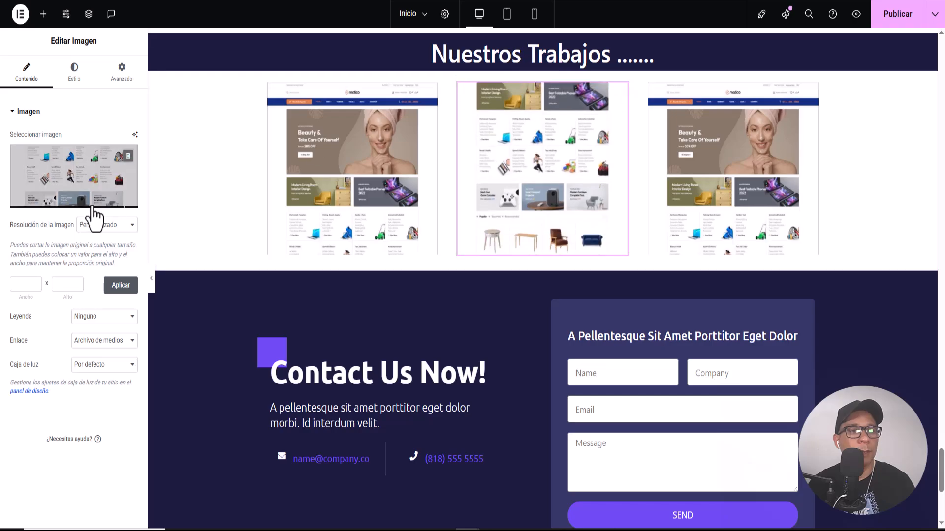
pyautogui.click(72, 187)
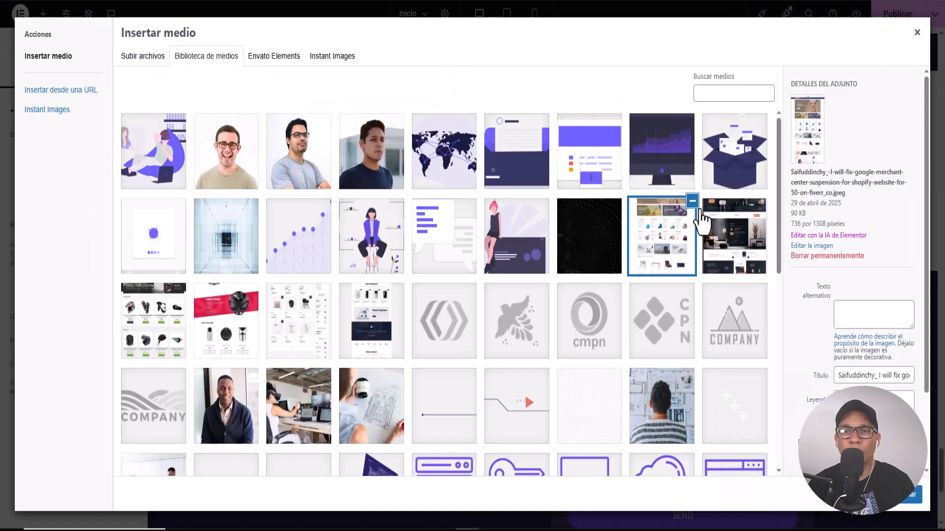
pyautogui.click(890, 502)
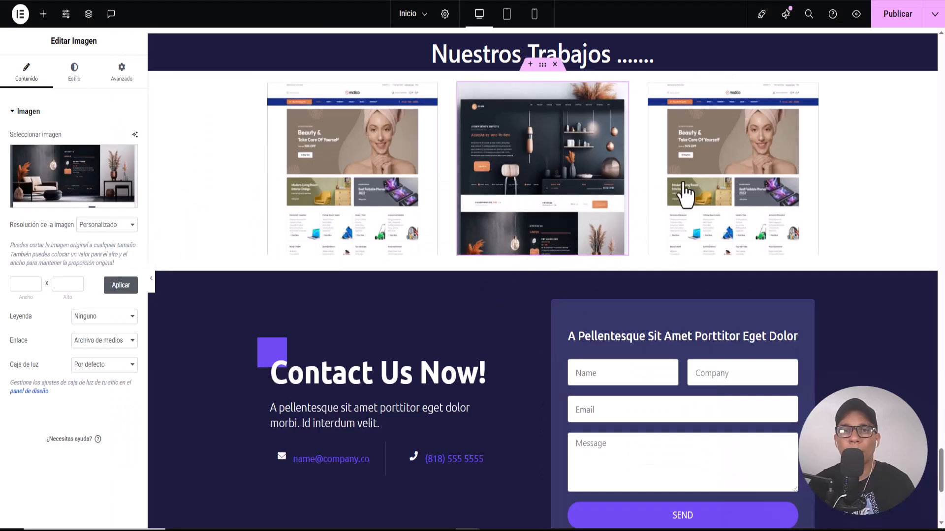
# Replace the third column's image with descarga.jpeg from the media library.
pyautogui.click(813, 91)
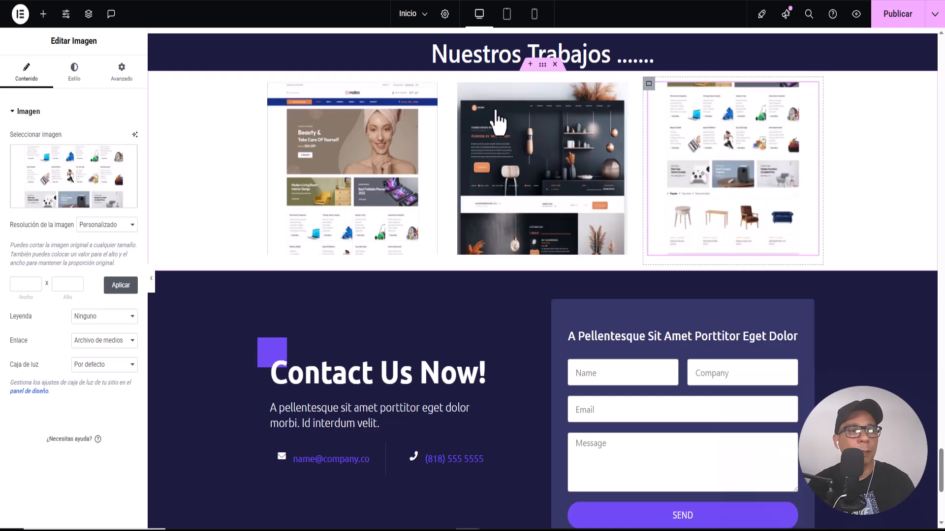
pyautogui.click(93, 192)
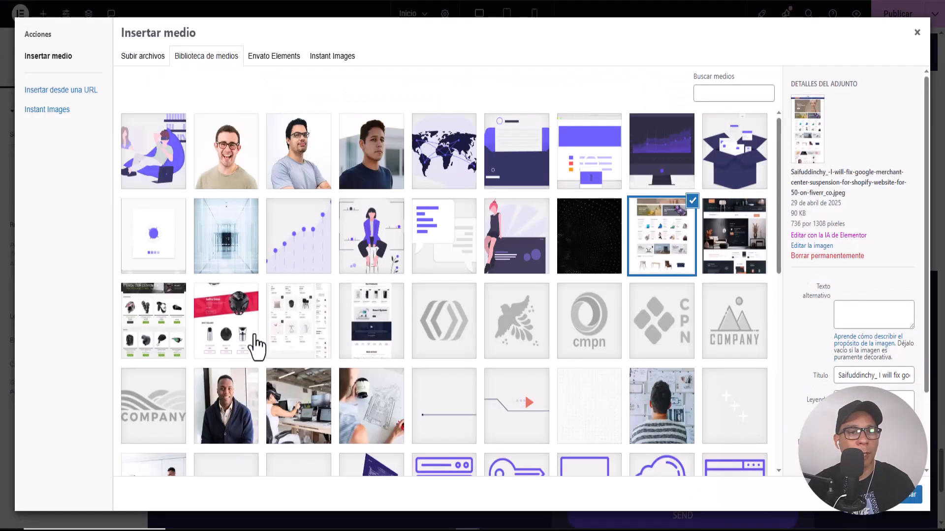
pyautogui.click(156, 342)
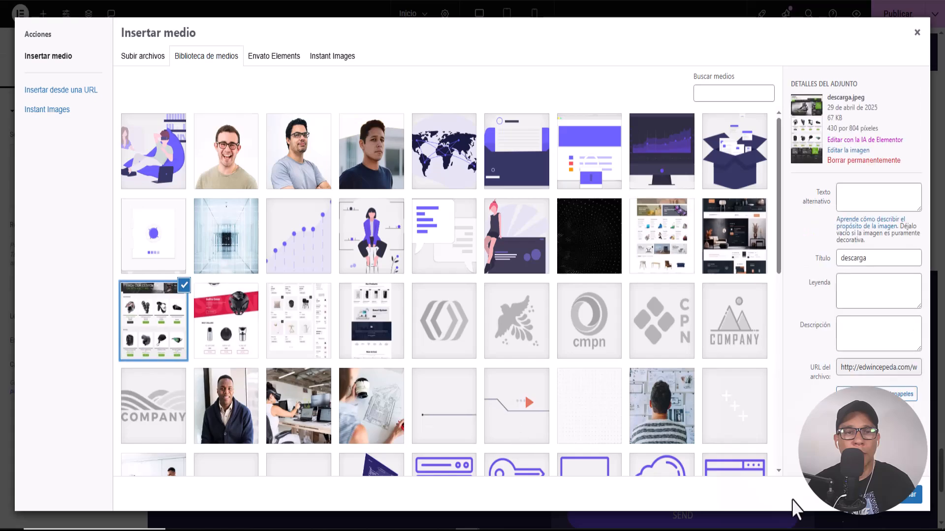
pyautogui.click(900, 497)
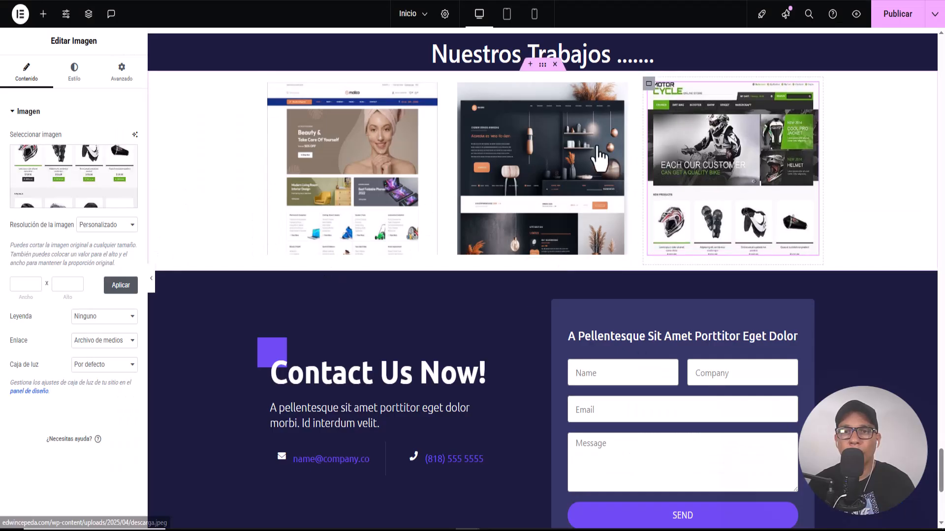
# Copy the hex code of the background color used by the Nuestros Trabajos heading container.
pyautogui.scroll(2, 510, 209)
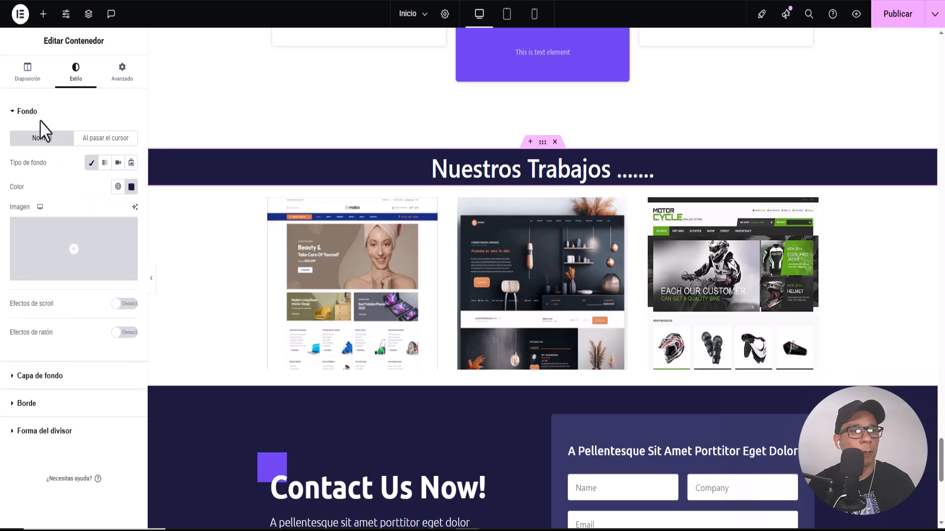
pyautogui.click(131, 187)
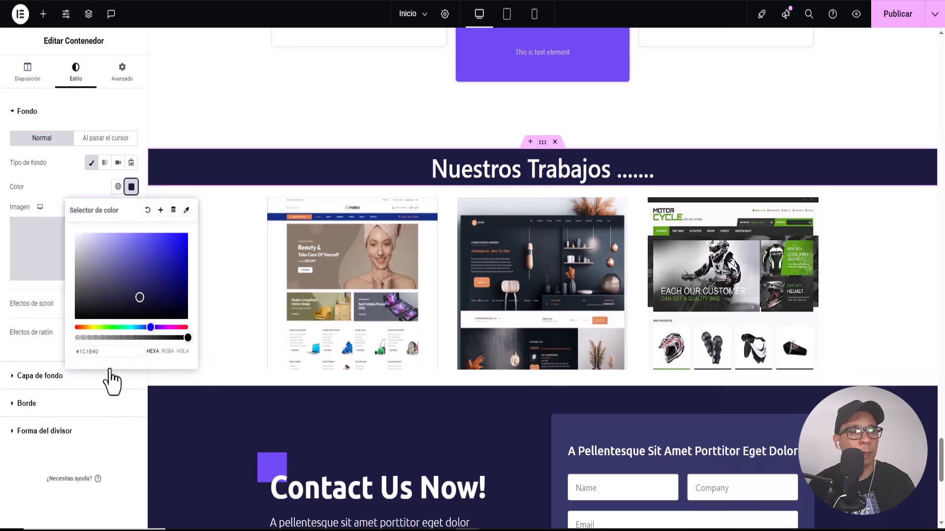
pyautogui.rightClick(76, 348)
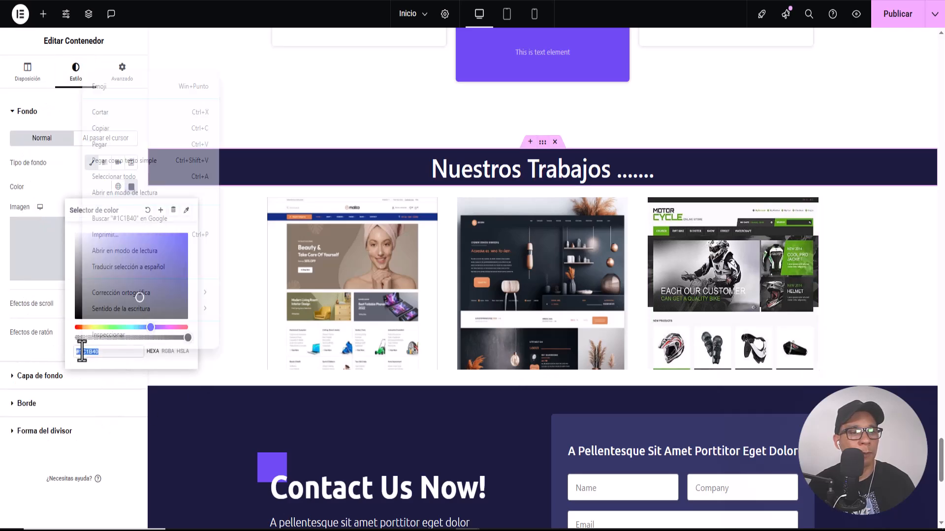
pyautogui.click(156, 141)
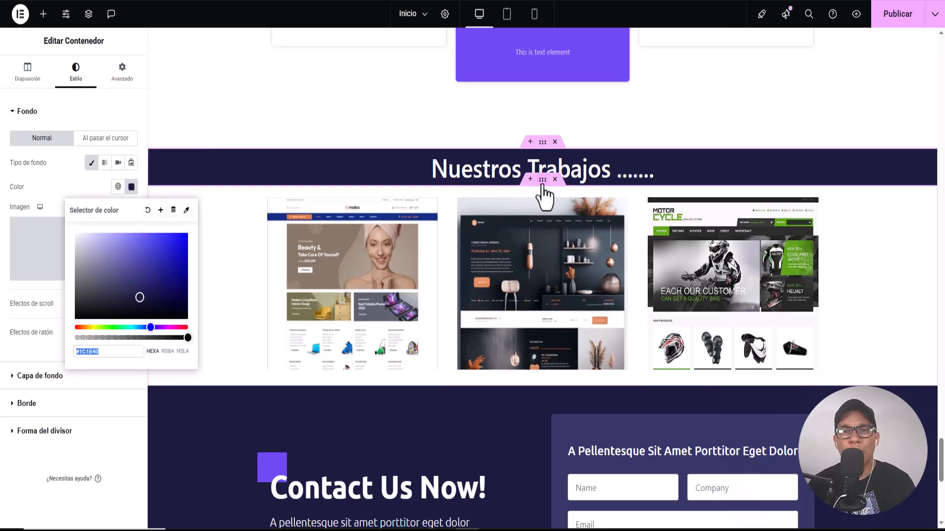
# Give the container holding the three images a classic background with the copied color #1C1B40.
pyautogui.click(541, 185)
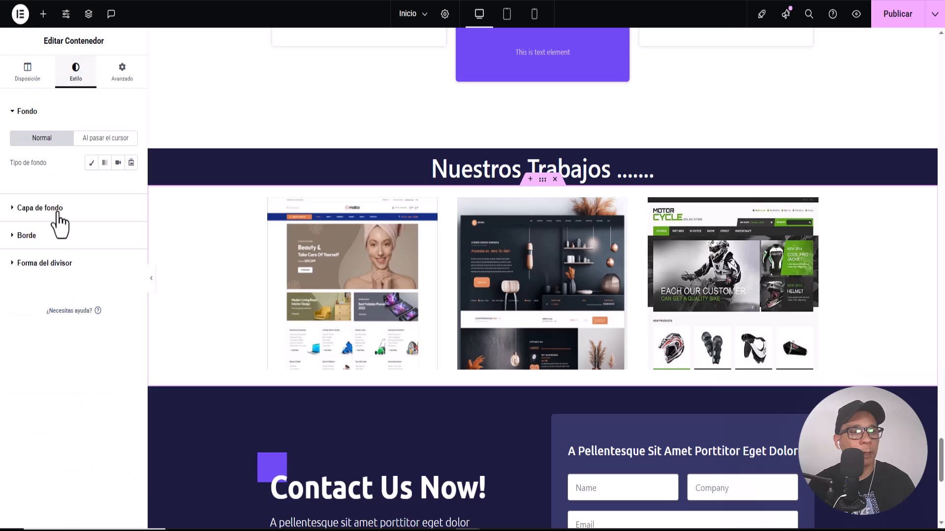
pyautogui.click(92, 166)
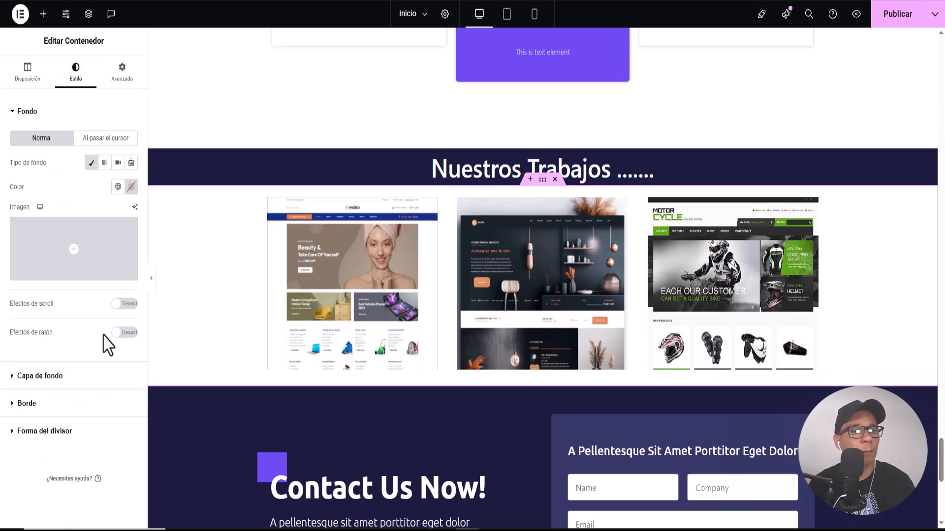
pyautogui.click(131, 187)
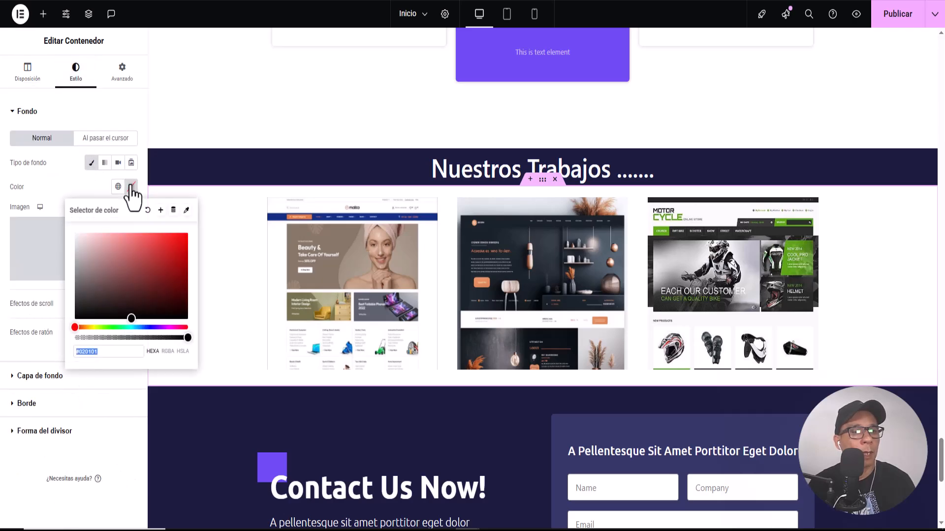
pyautogui.rightClick(118, 353)
pyautogui.click(141, 157)
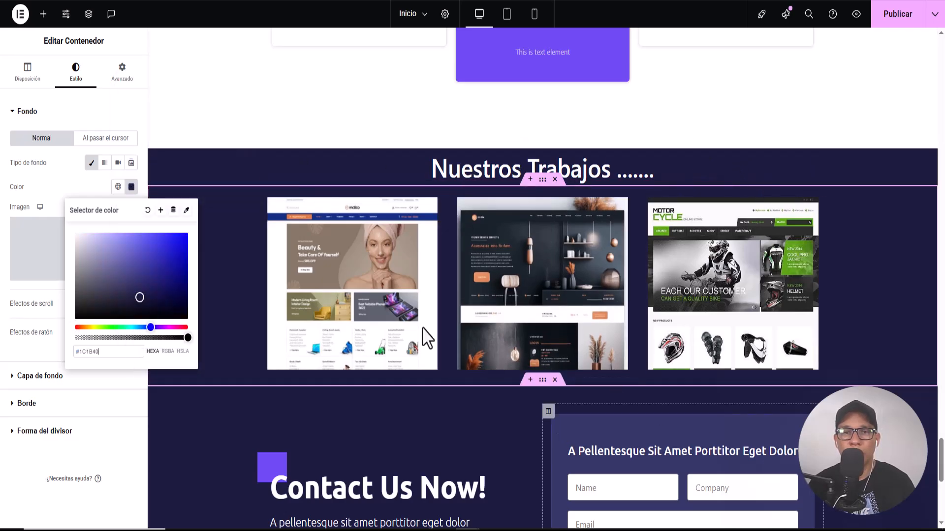
pyautogui.click(190, 137)
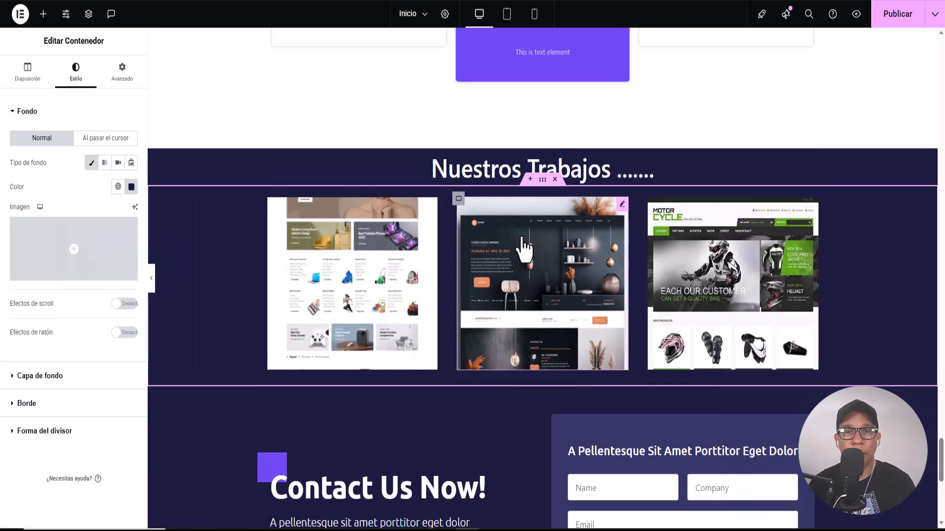
# Duplicate the three-image container and replace the first image of the copy with the Anri Personal Blog and WooCommerce theme image.
pyautogui.rightClick(542, 181)
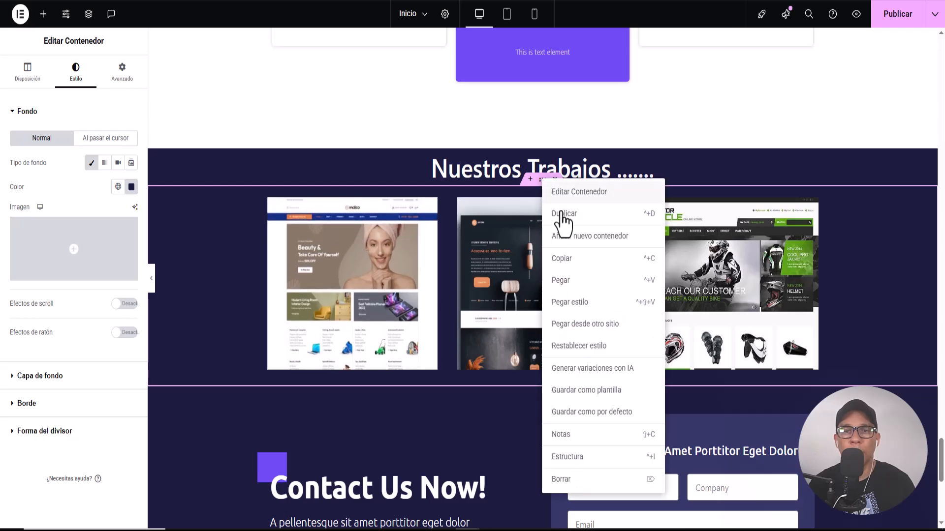
pyautogui.click(560, 215)
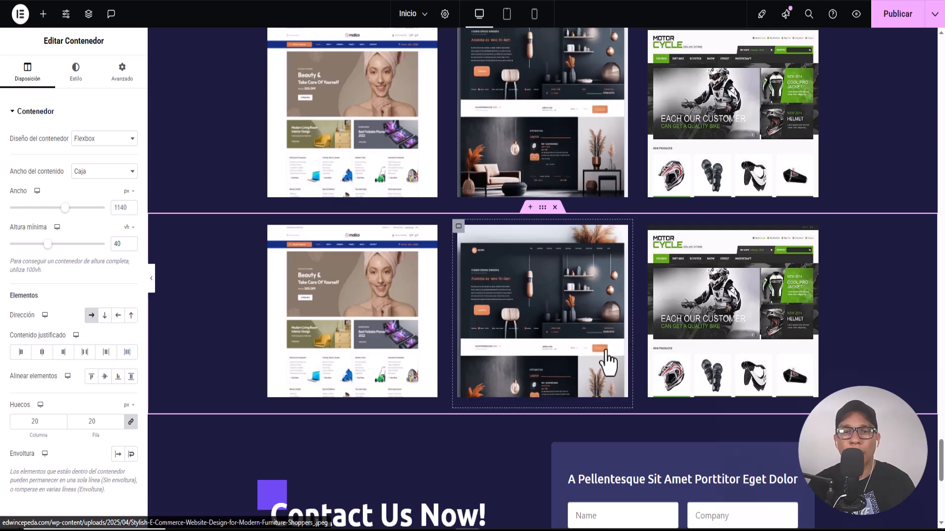
pyautogui.click(362, 257)
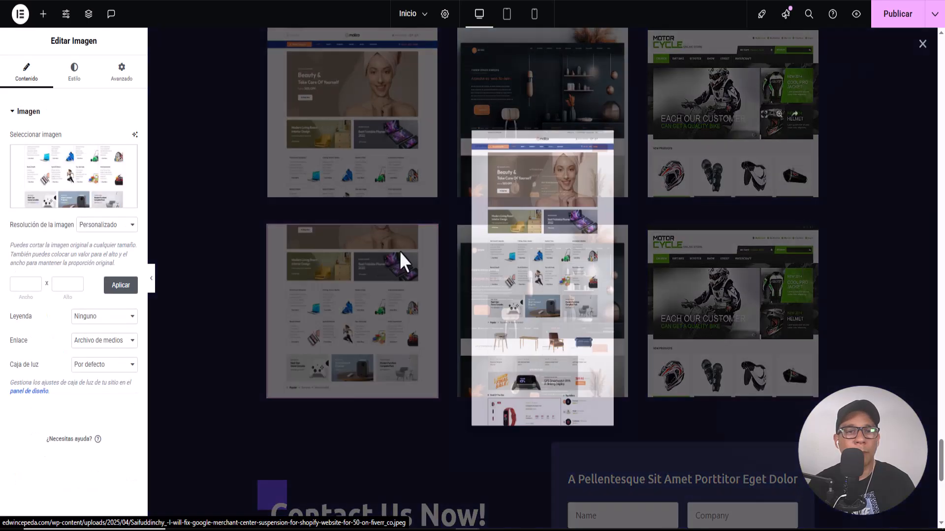
pyautogui.click(745, 116)
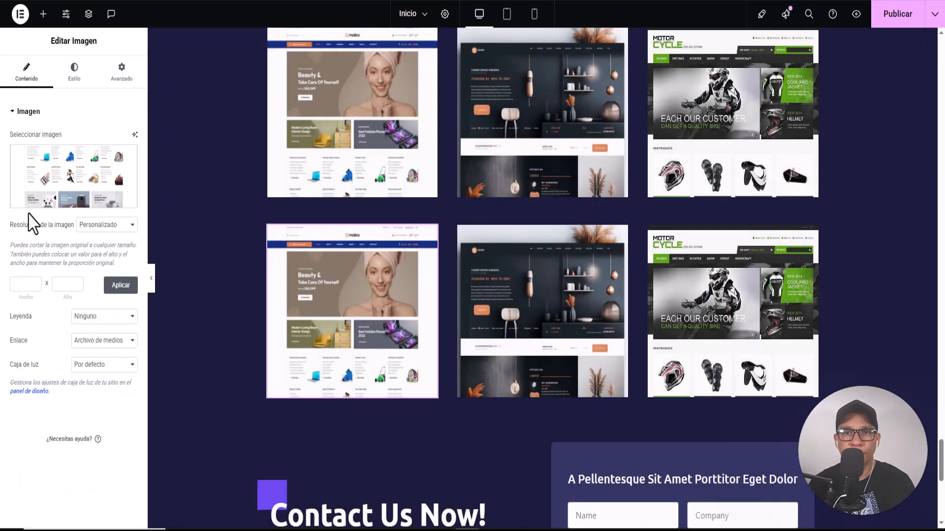
pyautogui.click(53, 180)
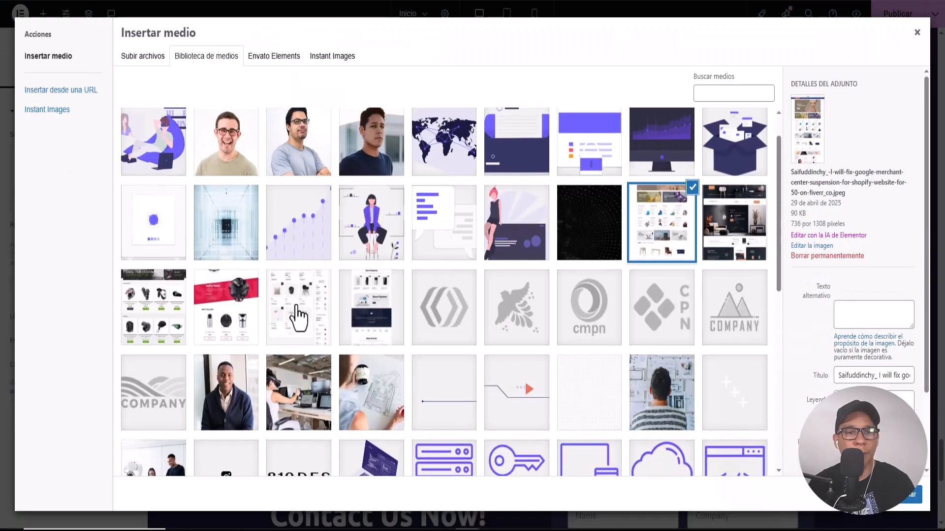
pyautogui.scroll(-2, 298, 317)
pyautogui.scroll(-5, 298, 317)
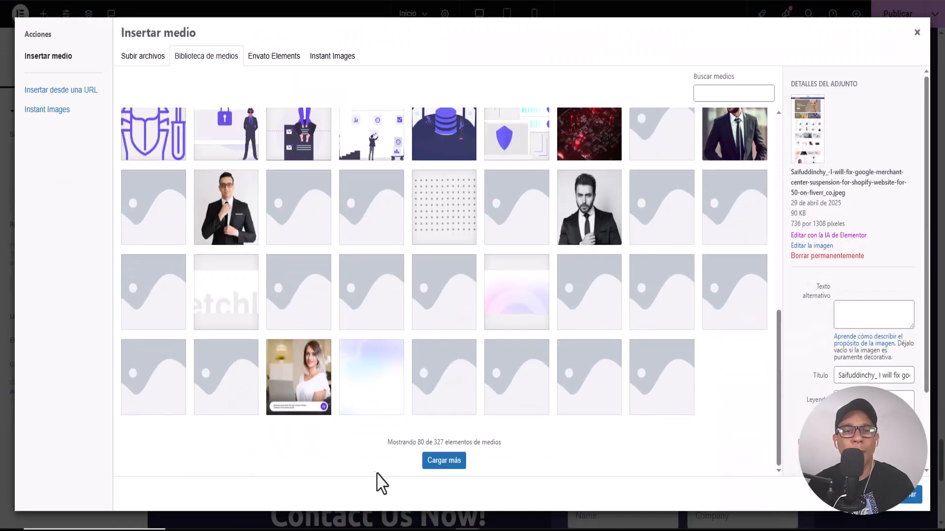
pyautogui.scroll(10, 394, 380)
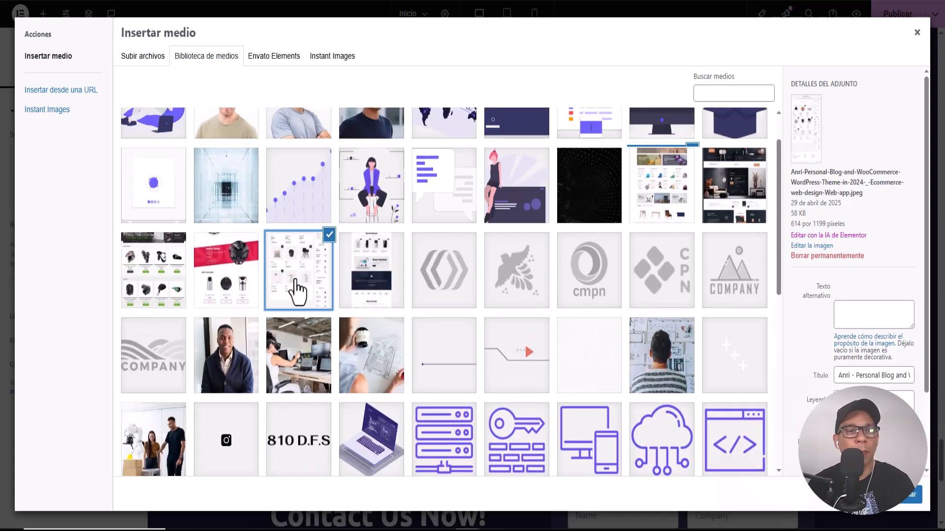
pyautogui.click(913, 494)
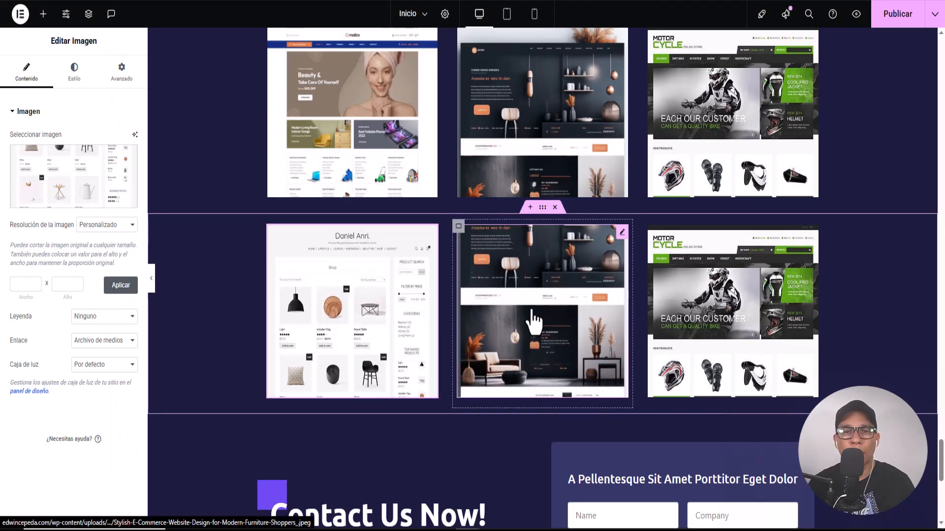
# Replace the second image in the duplicated row with UpStar-Responsive-Magento-1-2-Theme-scaled.jpeg.
pyautogui.click(534, 320)
pyautogui.click(294, 163)
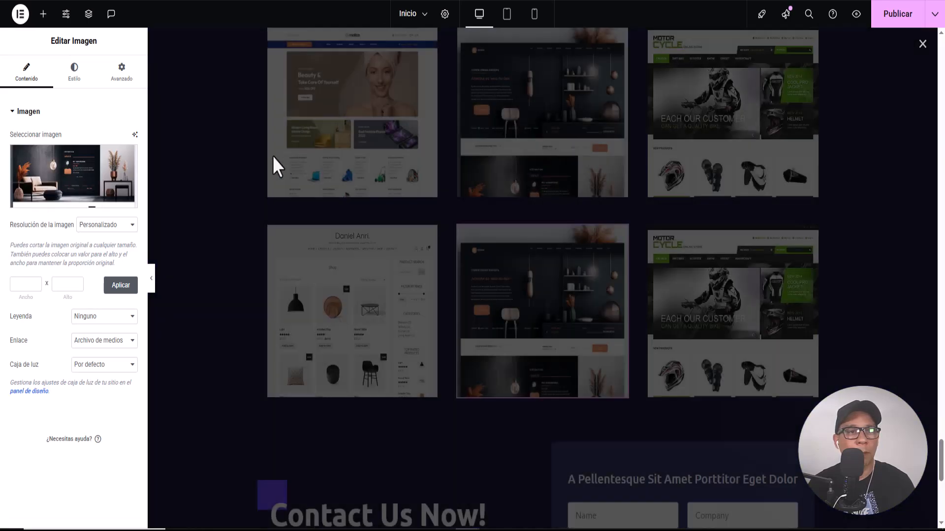
pyautogui.click(74, 175)
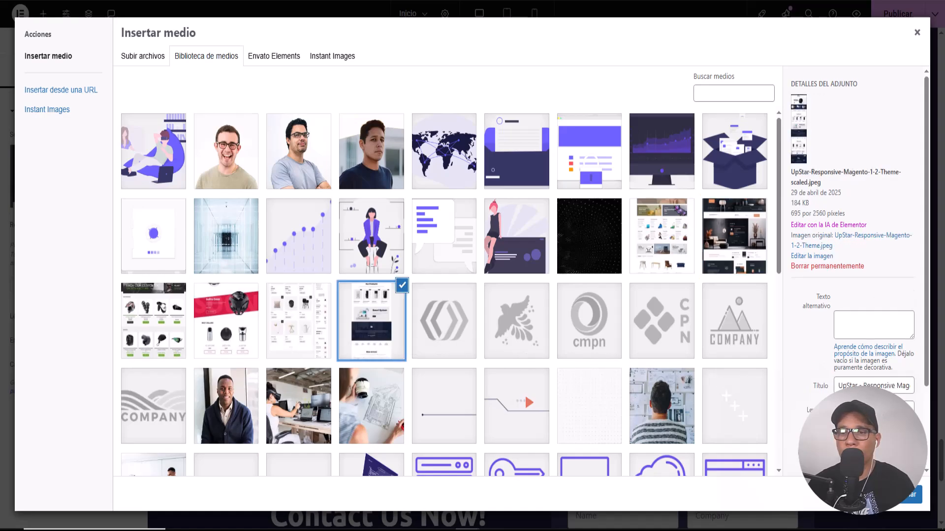
pyautogui.click(913, 495)
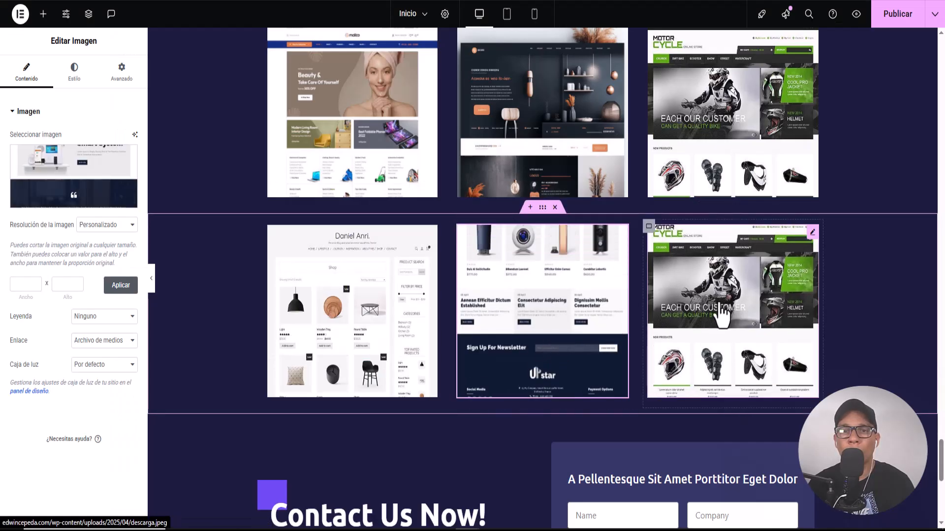
# Replace the third image in the duplicated row with the media library image titled Real pixels_.
pyautogui.click(744, 314)
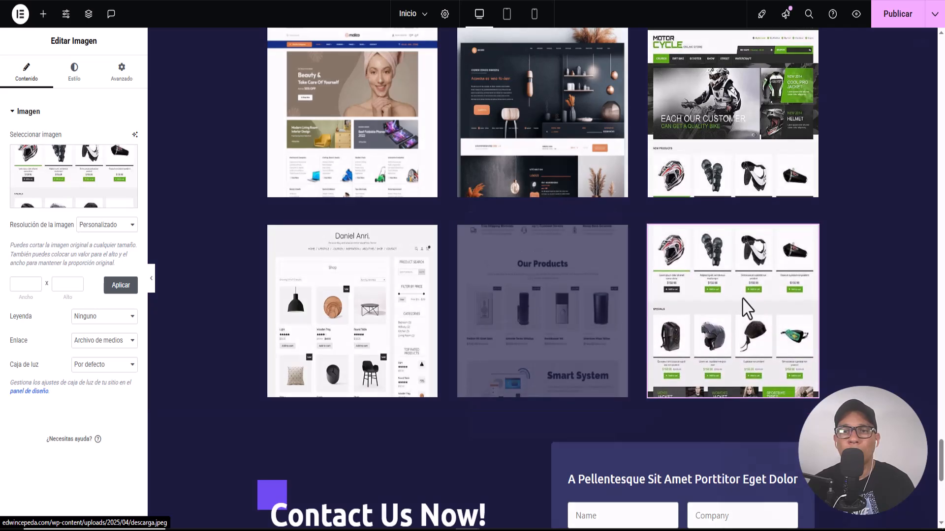
pyautogui.click(87, 186)
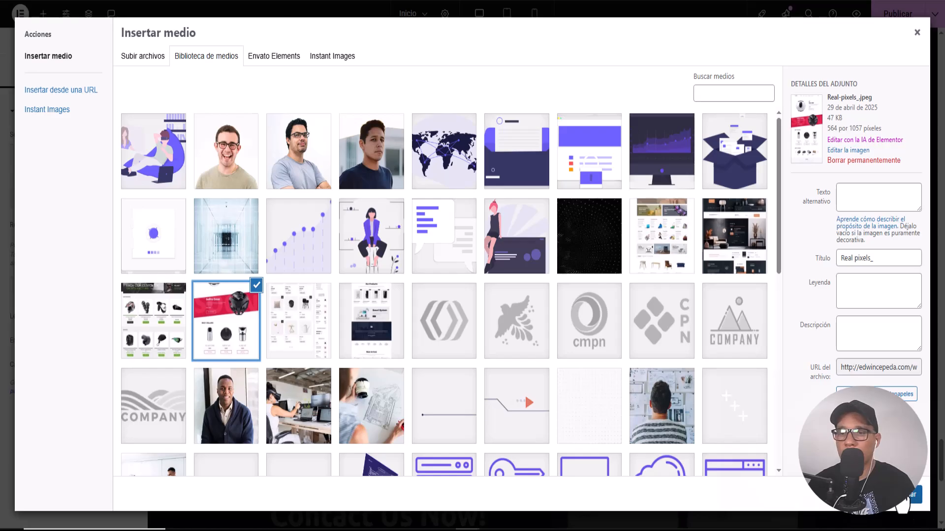
pyautogui.click(910, 494)
pyautogui.click(236, 276)
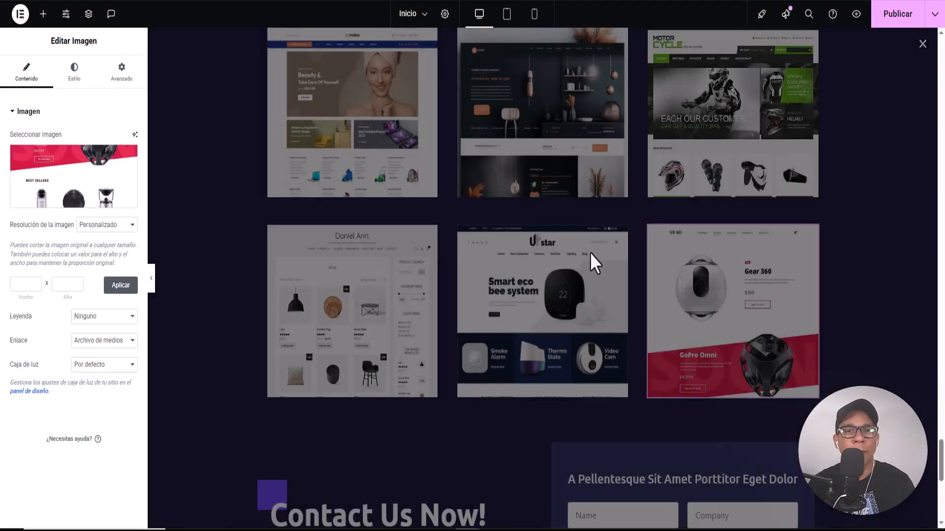
# Publish the page with both Nuestros Trabajos image rows and open its preview.
pyautogui.scroll(-1, 608, 364)
pyautogui.scroll(8, 603, 389)
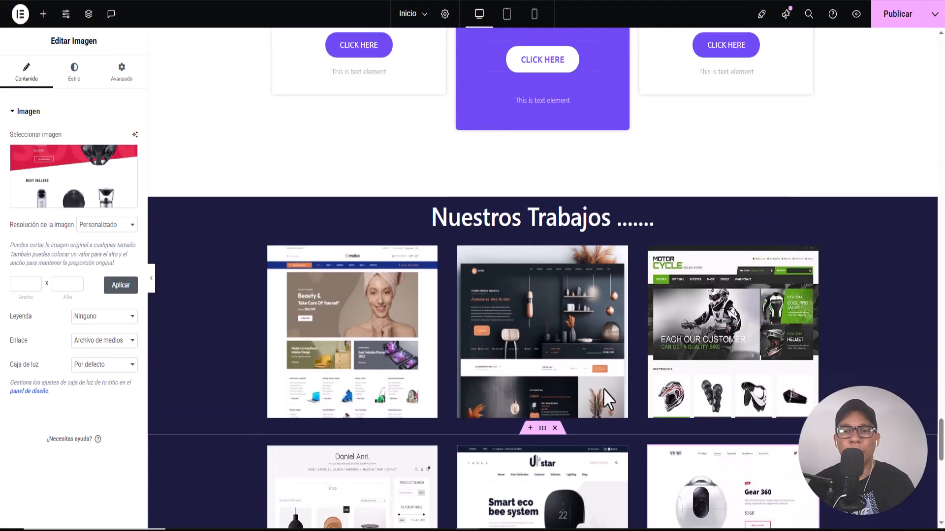
pyautogui.scroll(-4, 412, 386)
pyautogui.scroll(-1, 523, 344)
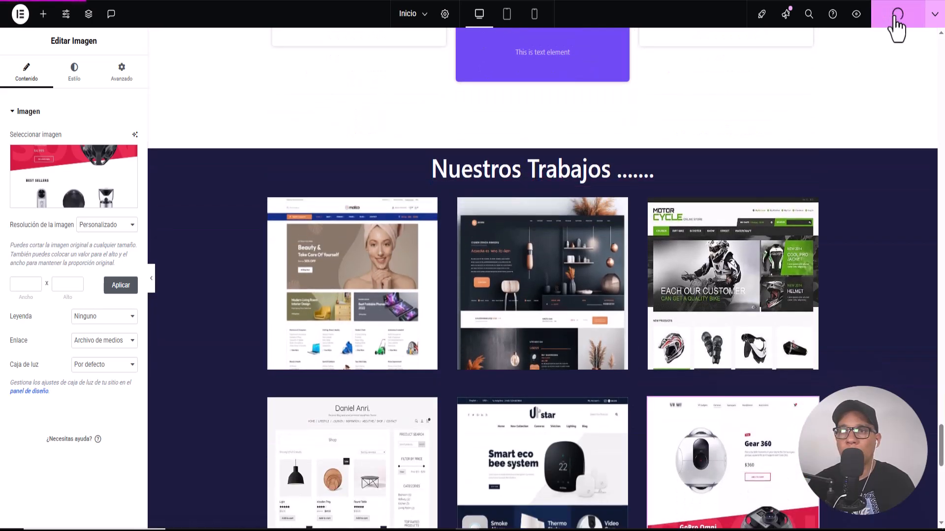
pyautogui.click(856, 15)
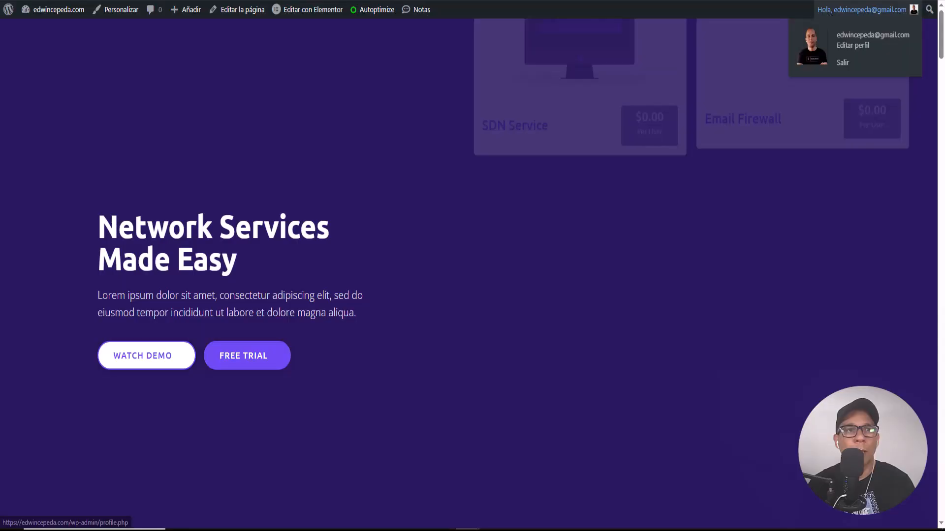
# Examine the previewed page down to the Nuestros Trabajos section and check the hover-scroll effect on both image rows.
pyautogui.scroll(-15, 221, 131)
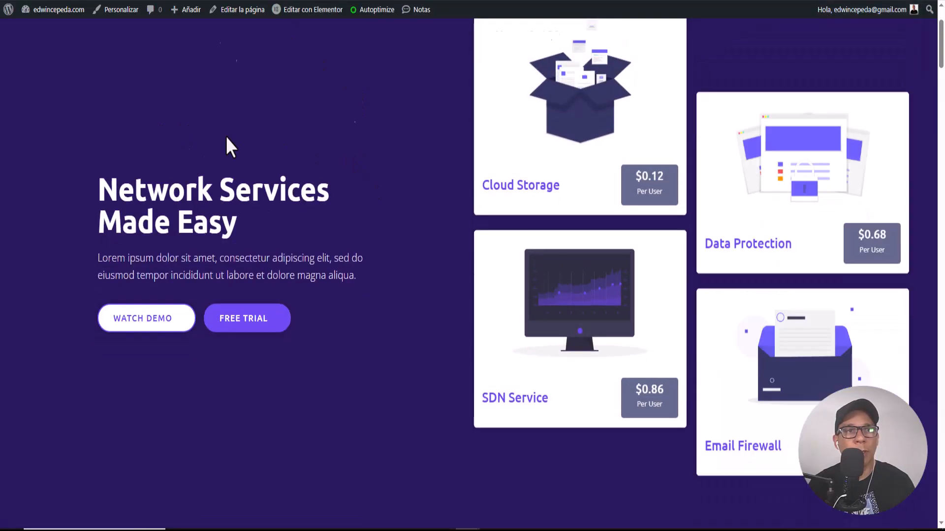
pyautogui.scroll(-15, 256, 174)
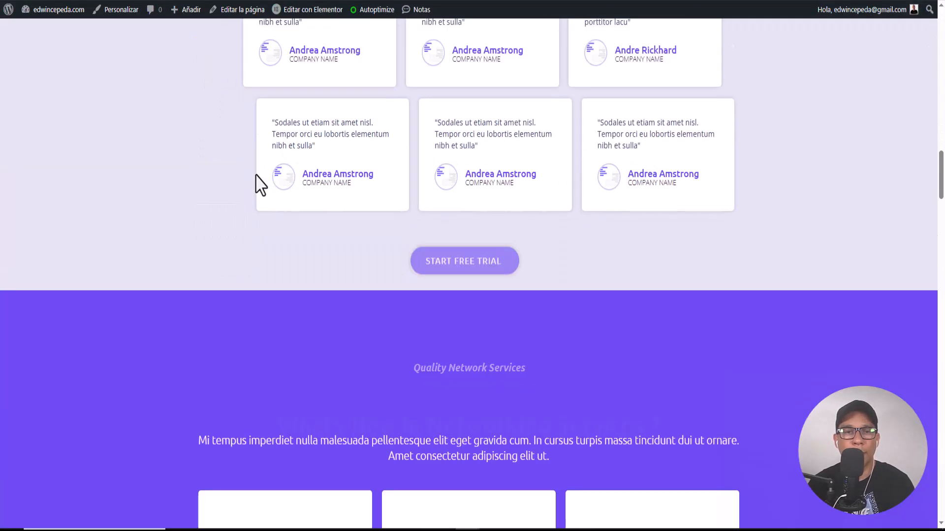
pyautogui.scroll(-15, 255, 174)
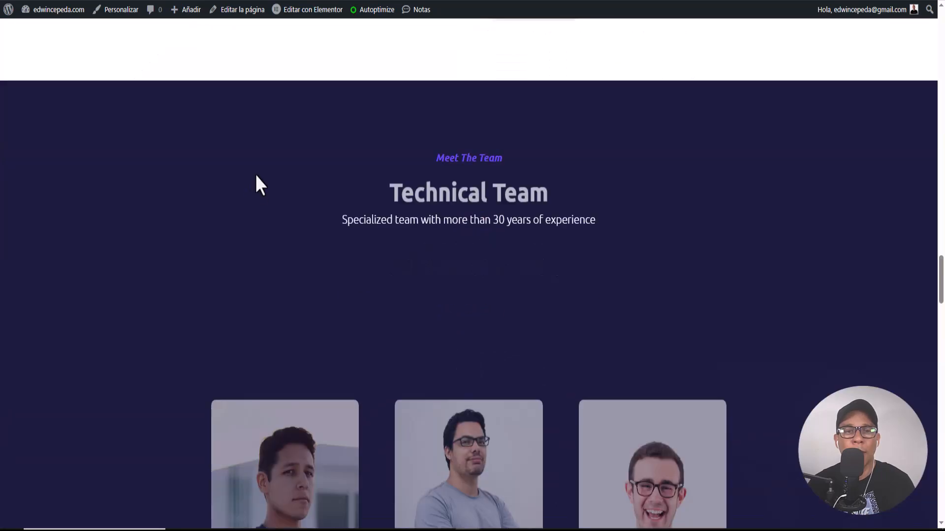
pyautogui.scroll(-15, 256, 173)
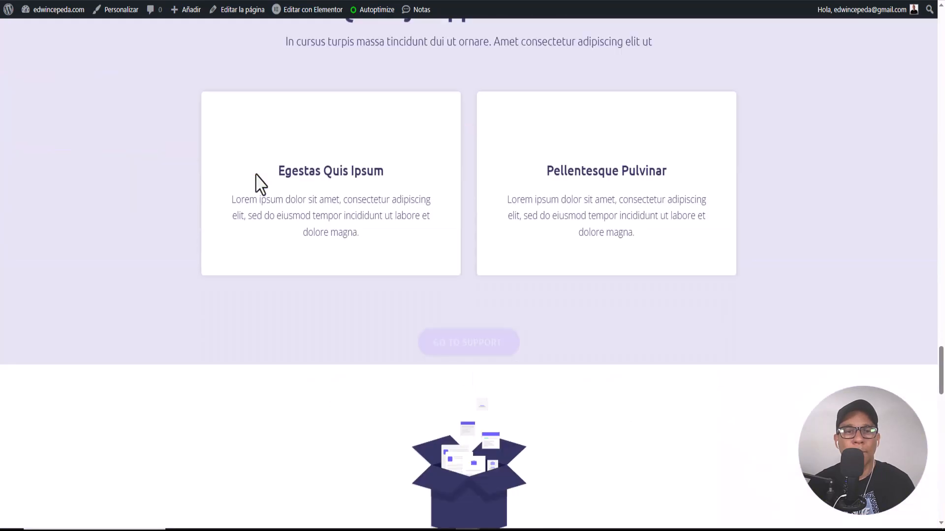
pyautogui.scroll(-3, 255, 174)
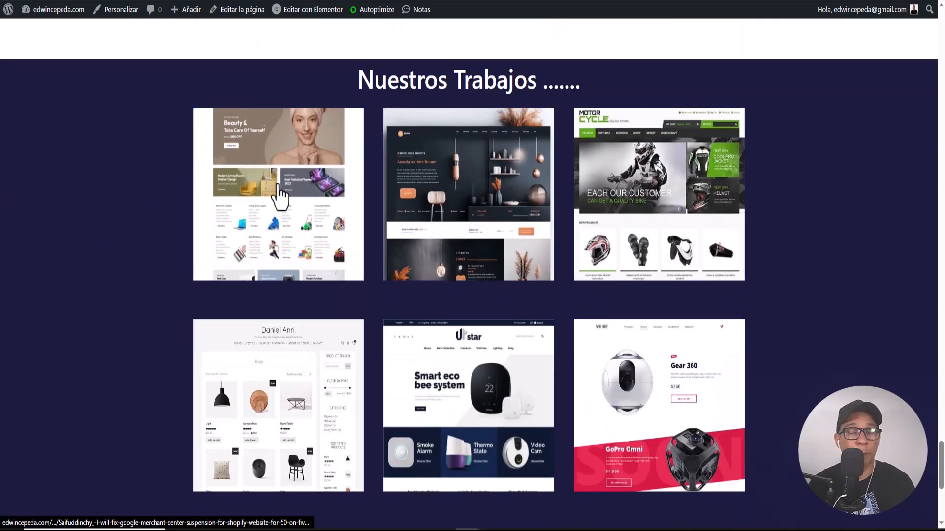
pyautogui.scroll(-2, 647, 376)
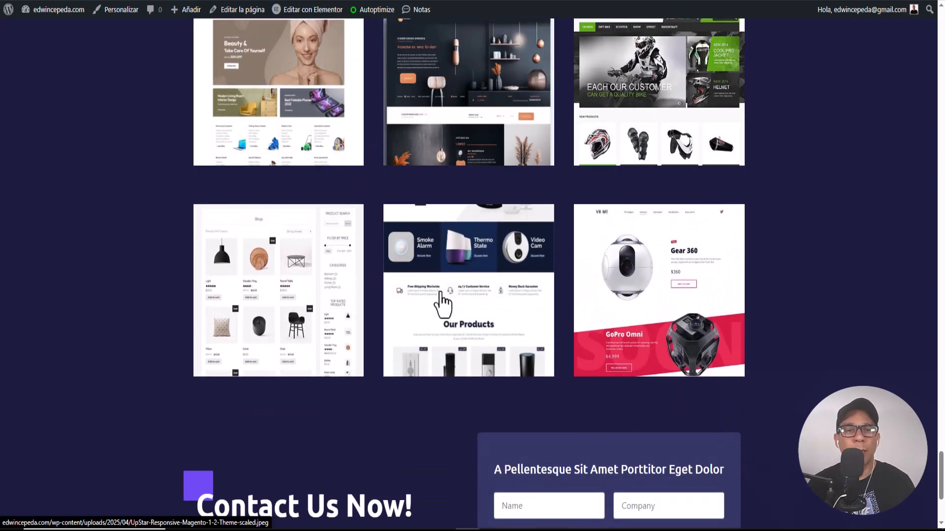
pyautogui.scroll(3, 442, 303)
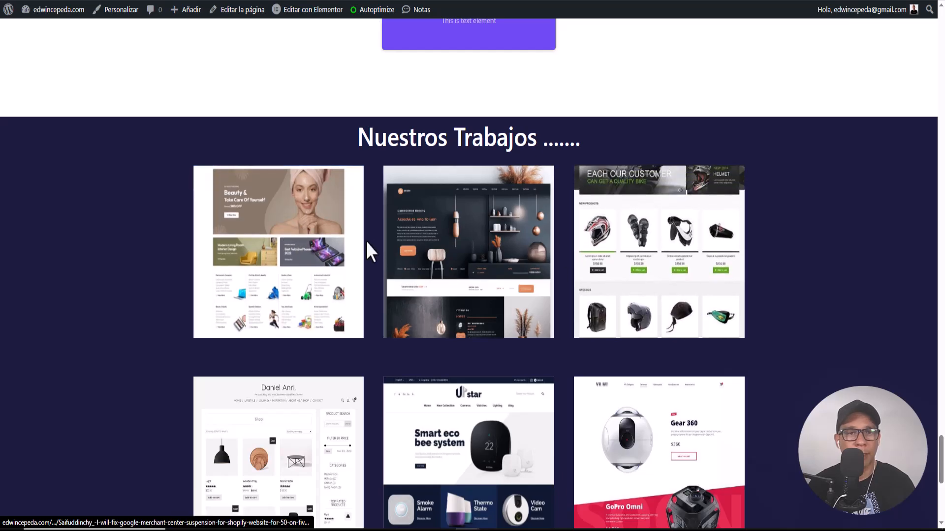
pyautogui.scroll(5, 377, 248)
pyautogui.scroll(-5, 376, 248)
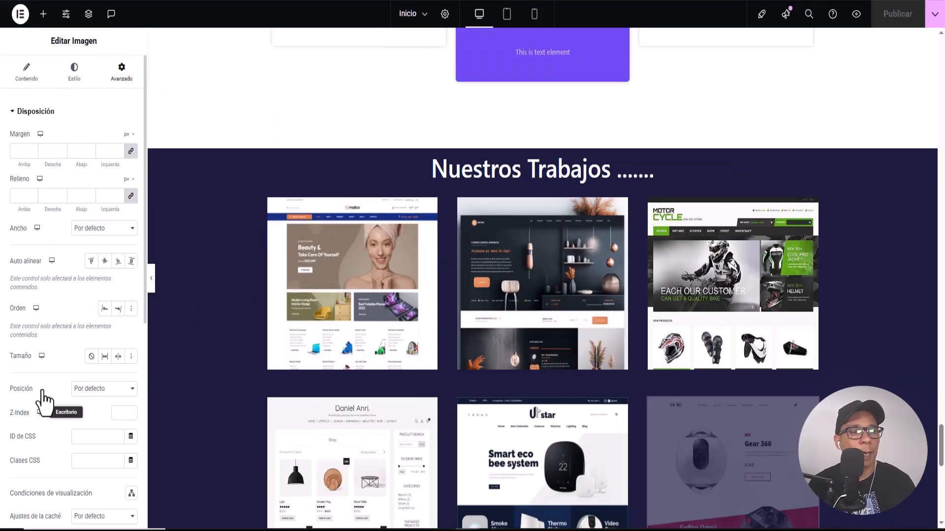
# Review the custom CSS applied to the third image of the second Nuestros Trabajos row.
pyautogui.scroll(-7, 42, 394)
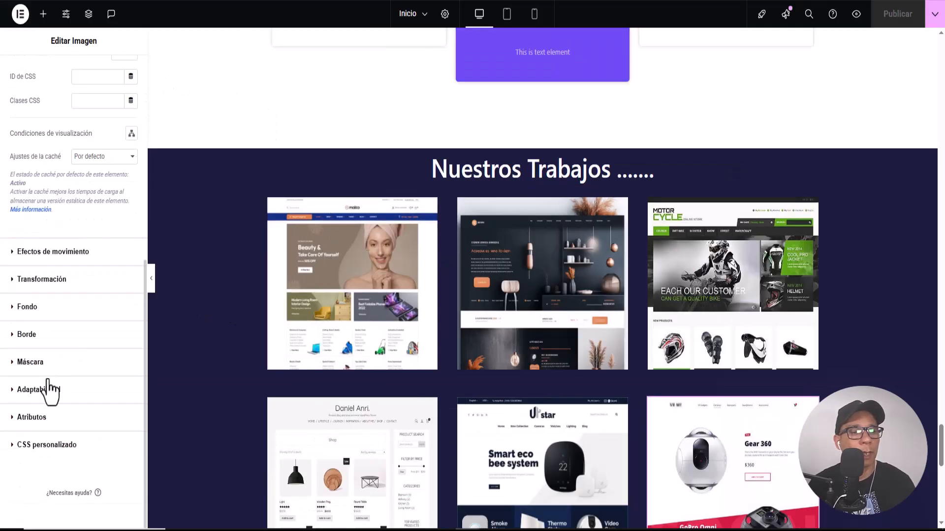
pyautogui.click(22, 447)
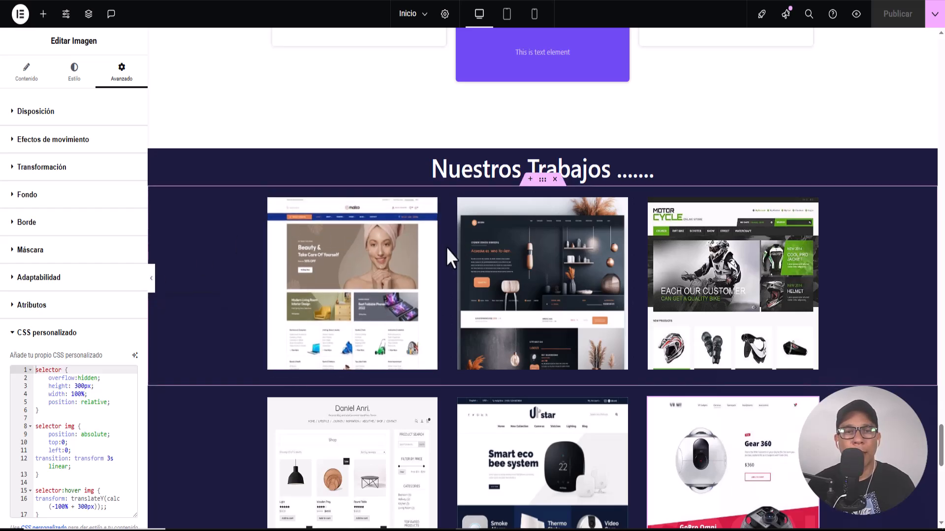
pyautogui.scroll(-1, 446, 247)
pyautogui.scroll(2, 446, 247)
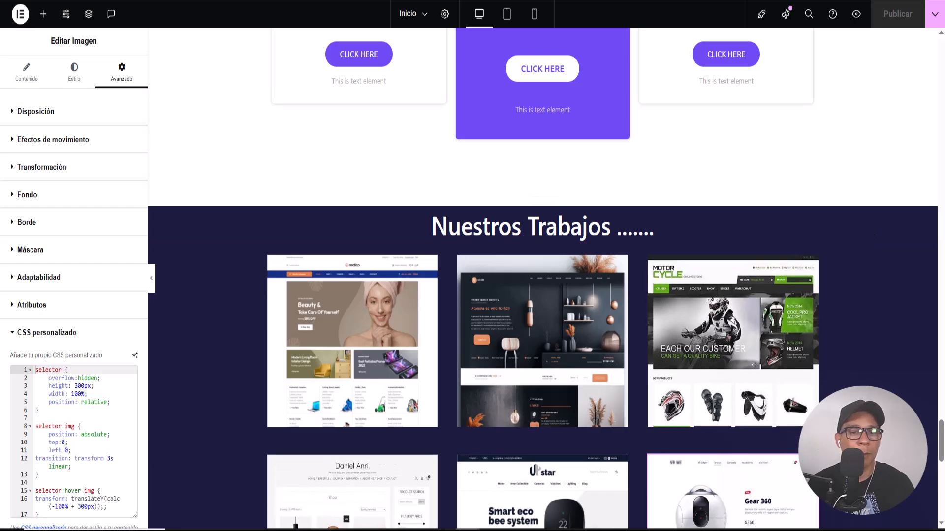
# Switch to Notepad to view the source hover-scroll CSS, and return to the Nuestros Trabajos section in Elementor.
pyautogui.moveTo(322, 530)
pyautogui.click(287, 479)
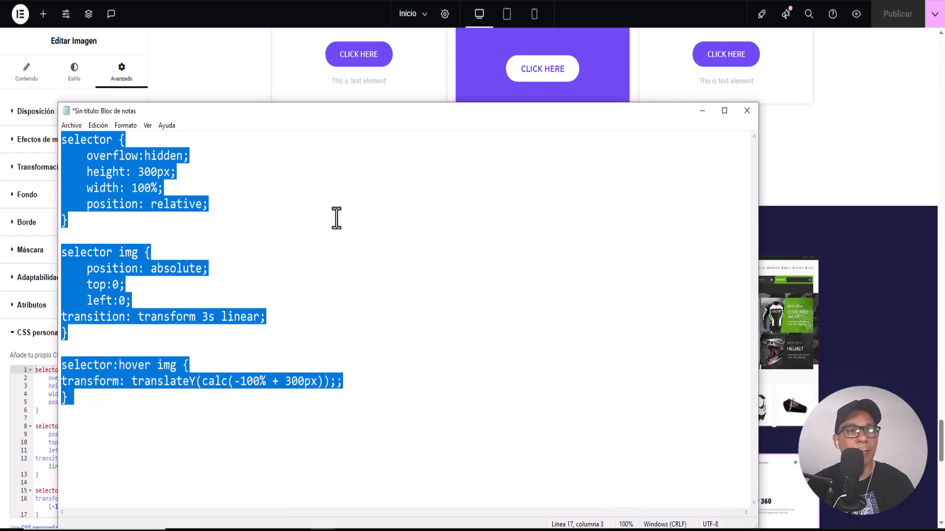
pyautogui.click(702, 111)
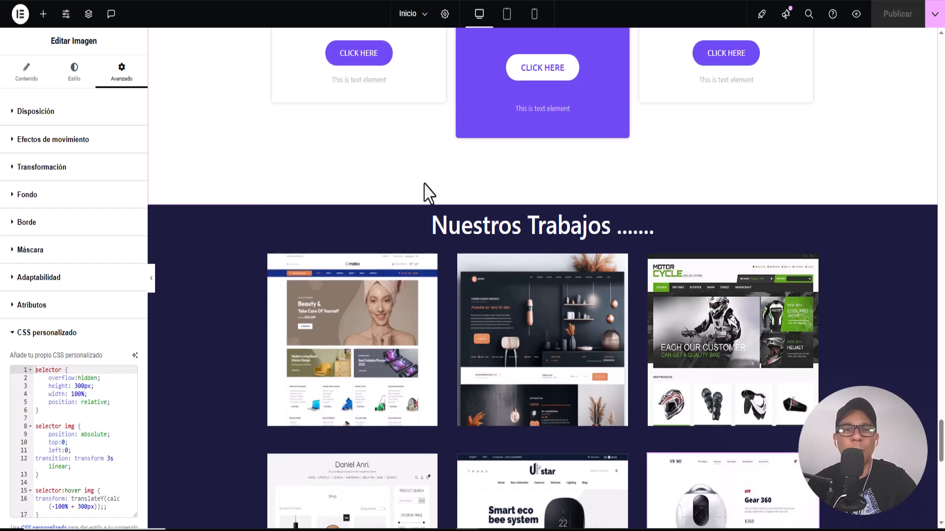
pyautogui.scroll(-1, 423, 195)
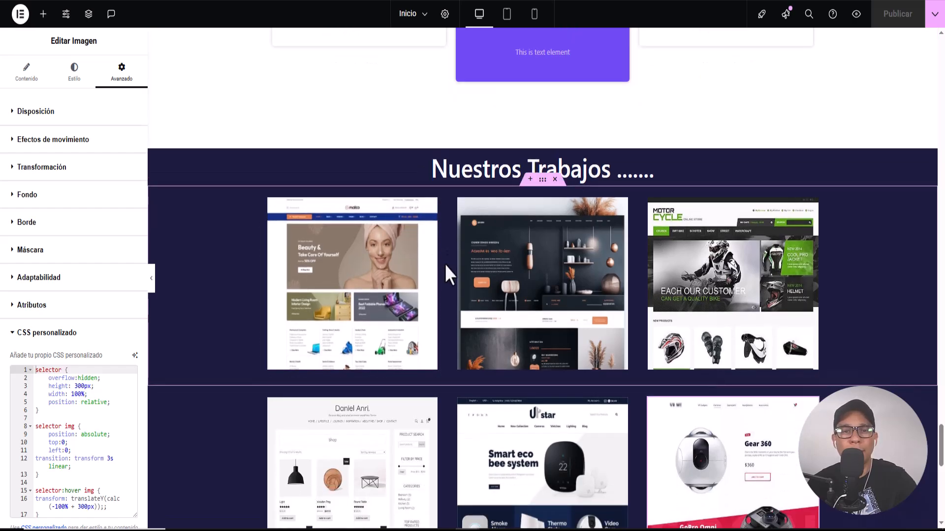